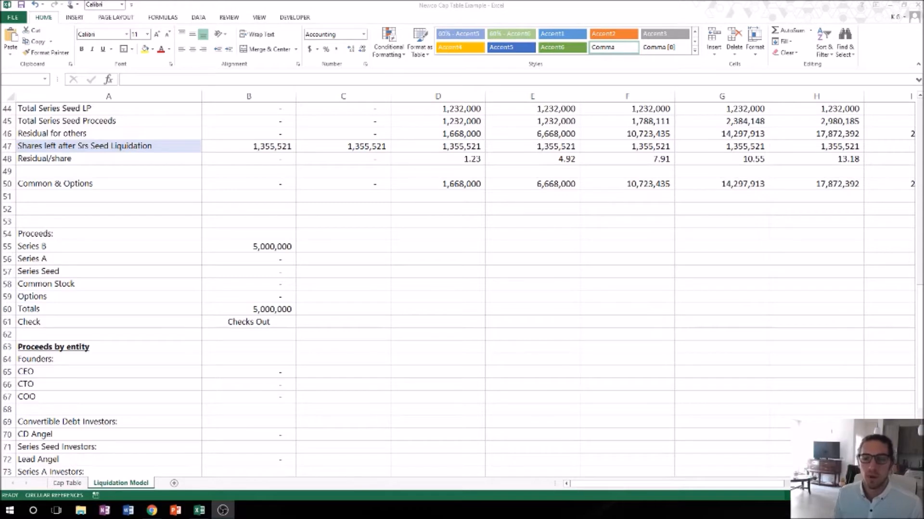
Link the Series B proceeds for the $10,000,000 sale price in C55 to Total Series B Proceeds in C23.
left_click(345, 251)
left_click(352, 248)
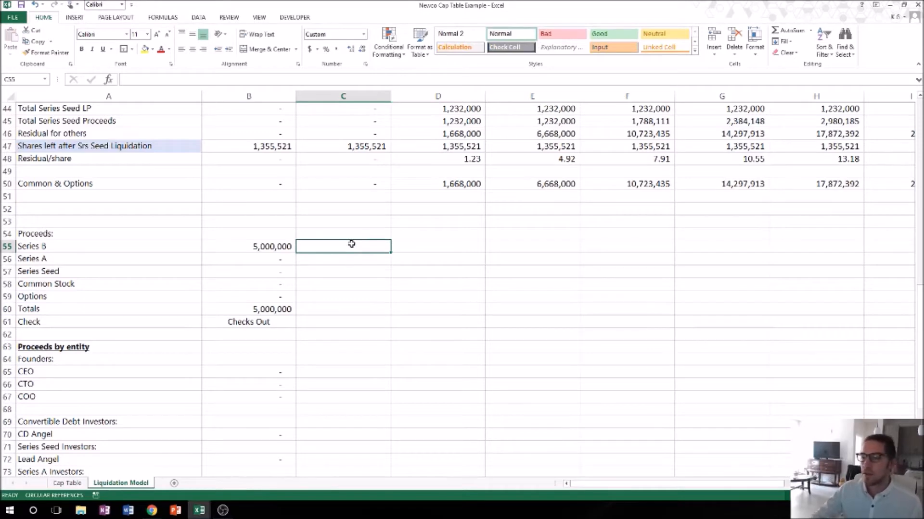
left_click(266, 247)
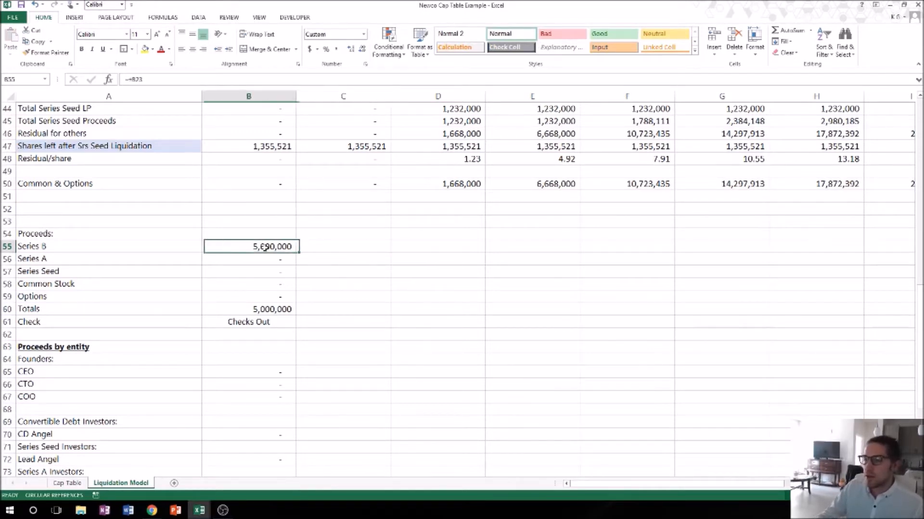
left_click(333, 248)
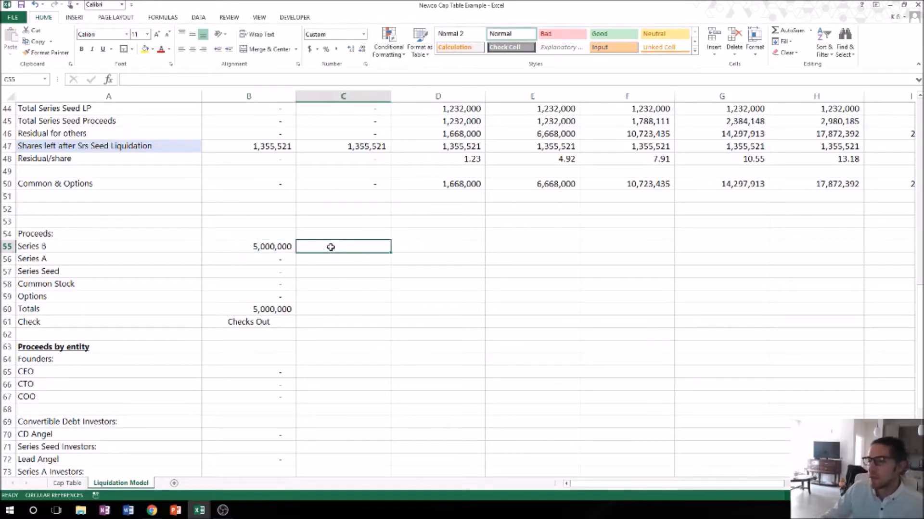
type("+")
key("Up")
key("Up")
key("Up")
key("Up")
key("Up")
key("Up")
key("Up")
key("Up")
key("Up")
key("Up")
key("Up")
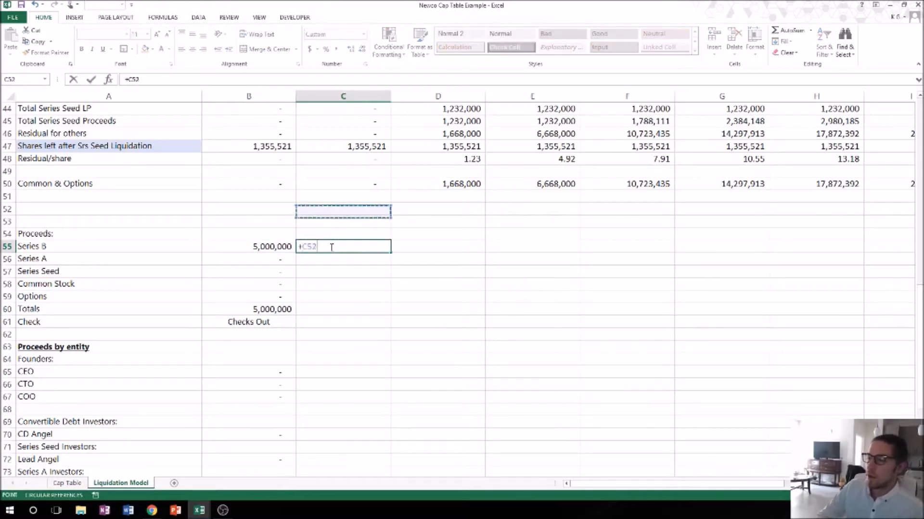
key("Up")
key("Up")
key("Up")
key("Up")
key("Up")
key("Up")
key("Up")
key("Up")
key("Up")
key("Up")
key("Up")
key("Up")
key("Up")
key("Up")
key("Up")
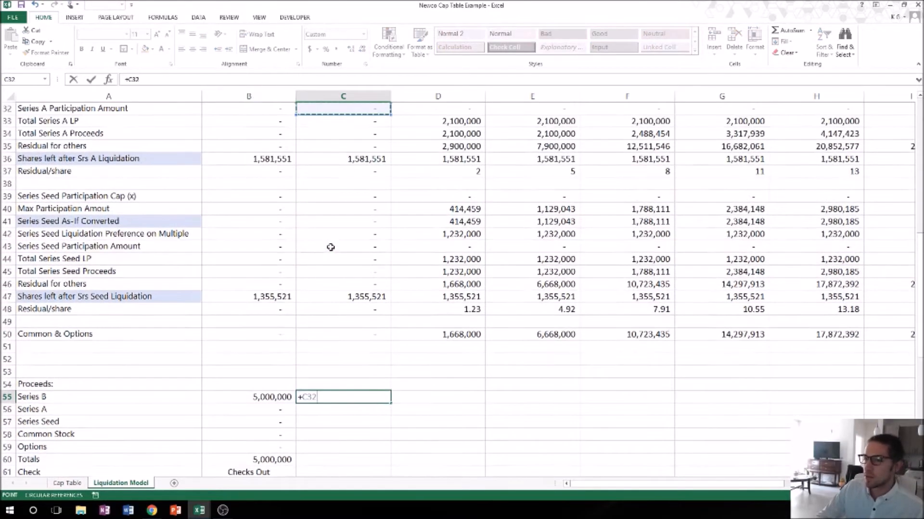
key("Up")
key("Up")
key("Up")
key("Up")
key("Up")
key("Up")
key("Up")
key("Up")
key("Up")
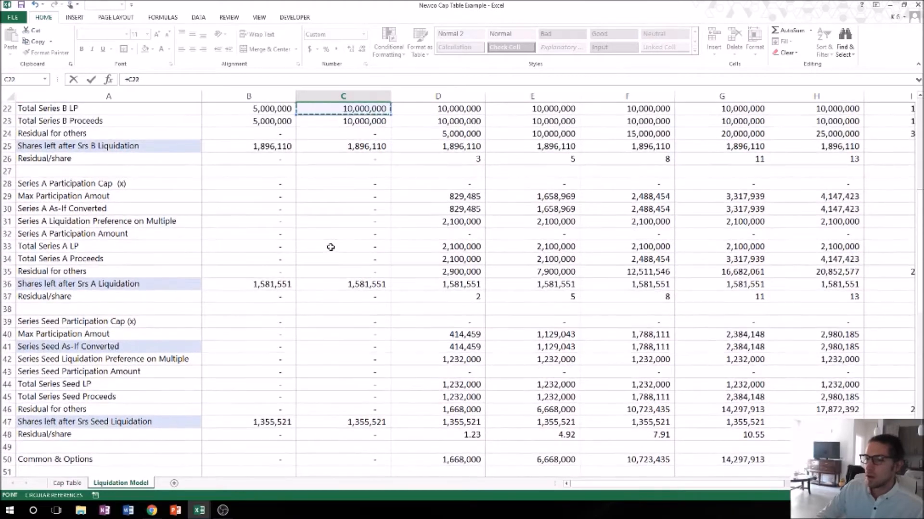
key("Down")
key("Down")
key("Down")
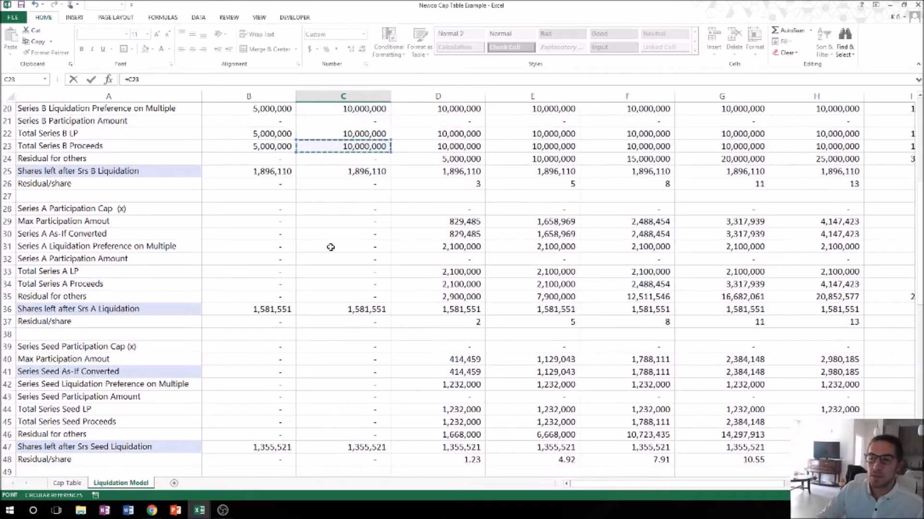
key("Return")
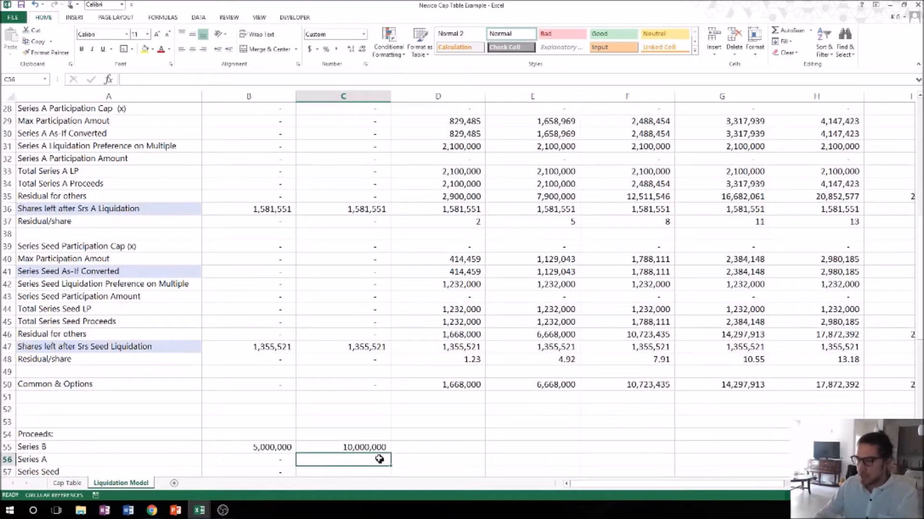
Link the Series A proceeds in C56 to Total Series A Proceeds in C34.
type("+")
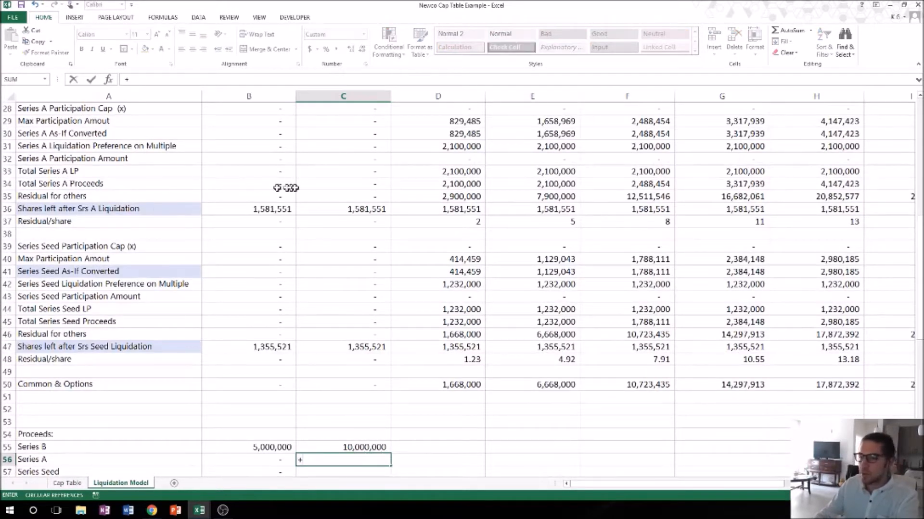
left_click(335, 185)
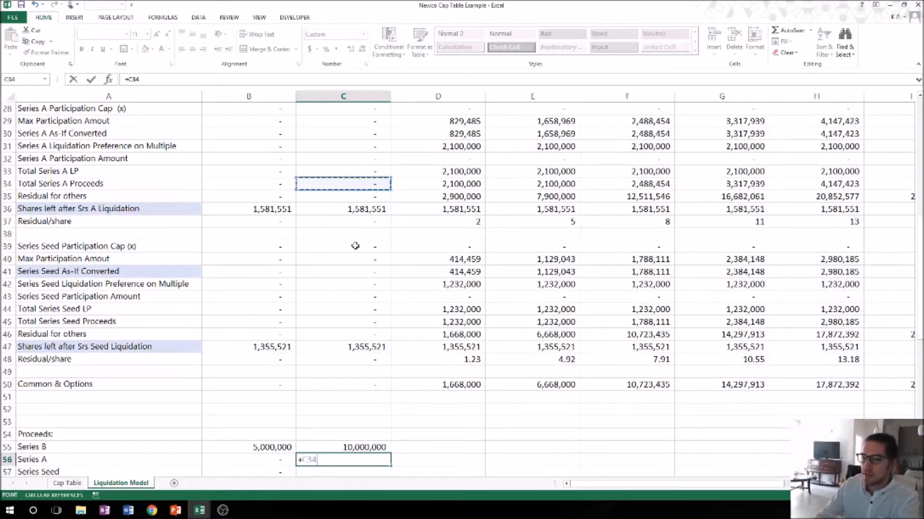
key("Return")
Link the Series Seed proceeds in C57 to Total Series Seed Proceeds in C45.
scroll(355, 246, "down", 2)
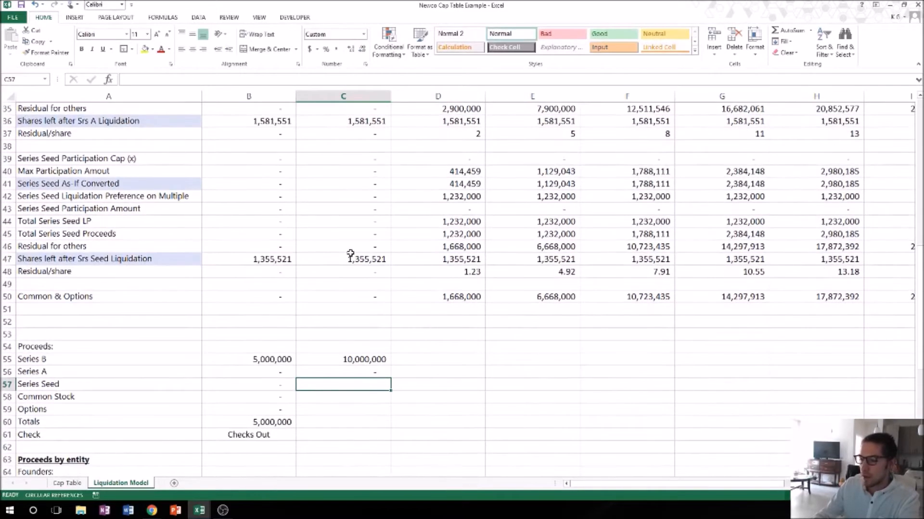
type("+")
scroll(355, 266, "up", 1)
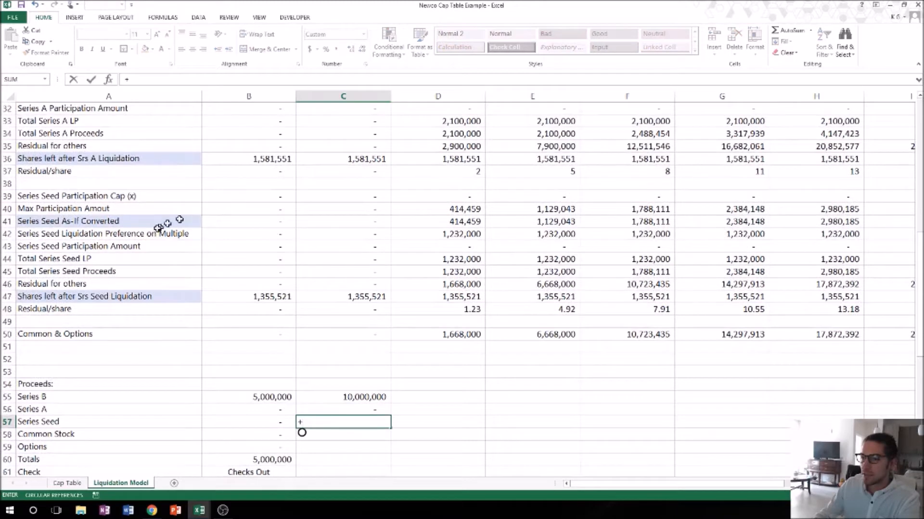
left_click(339, 271)
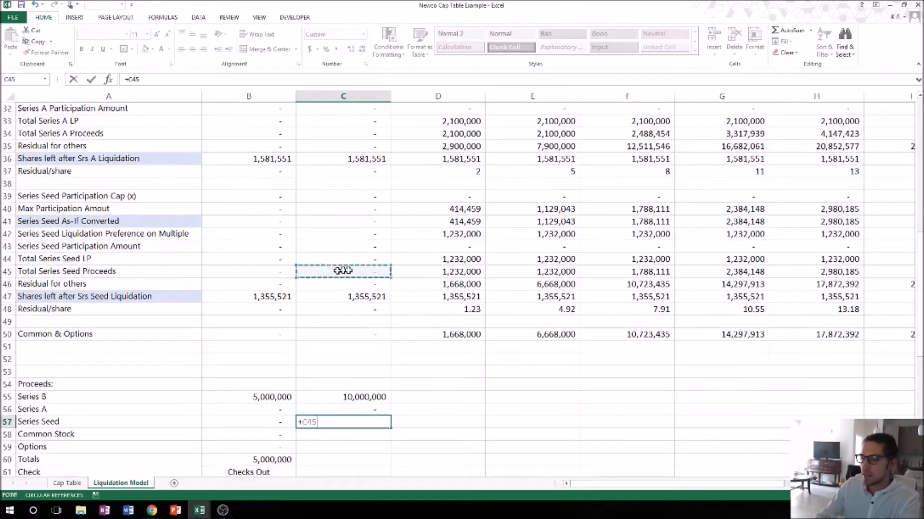
key("Return")
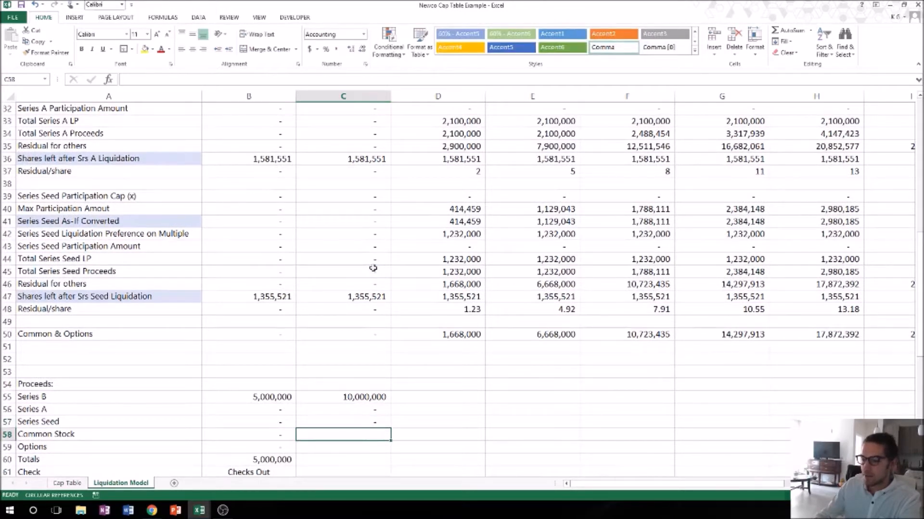
type("+")
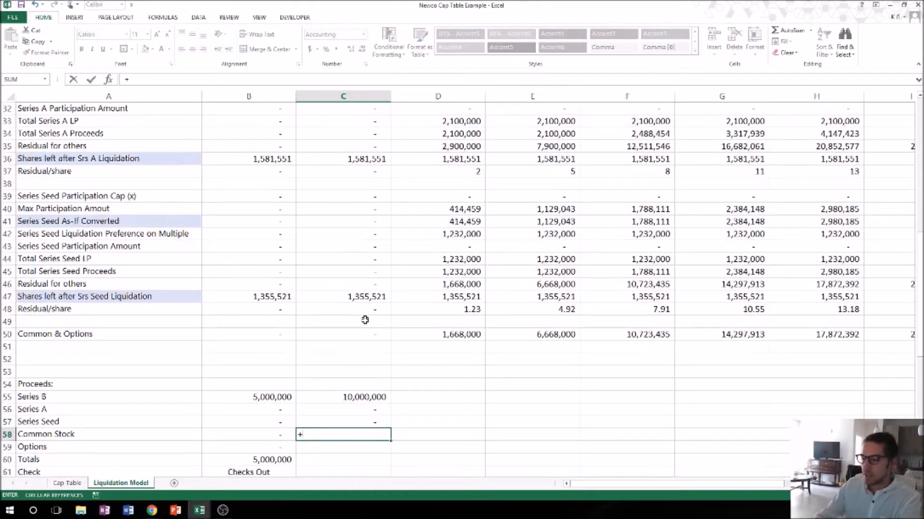
key("Escape")
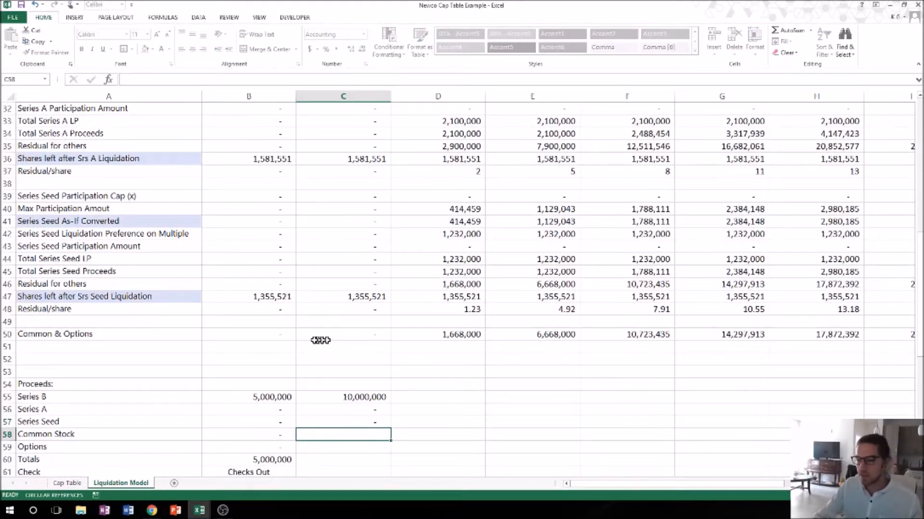
key("alt+Tab")
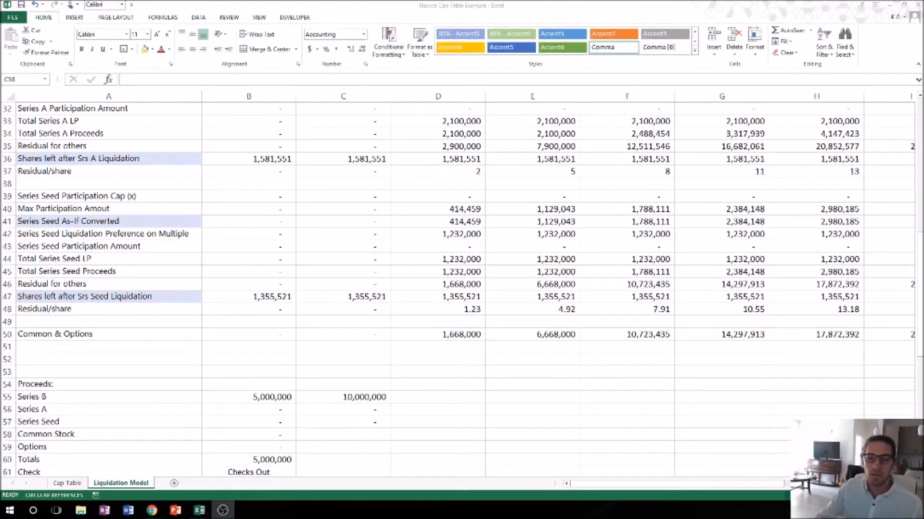
key("alt+Tab")
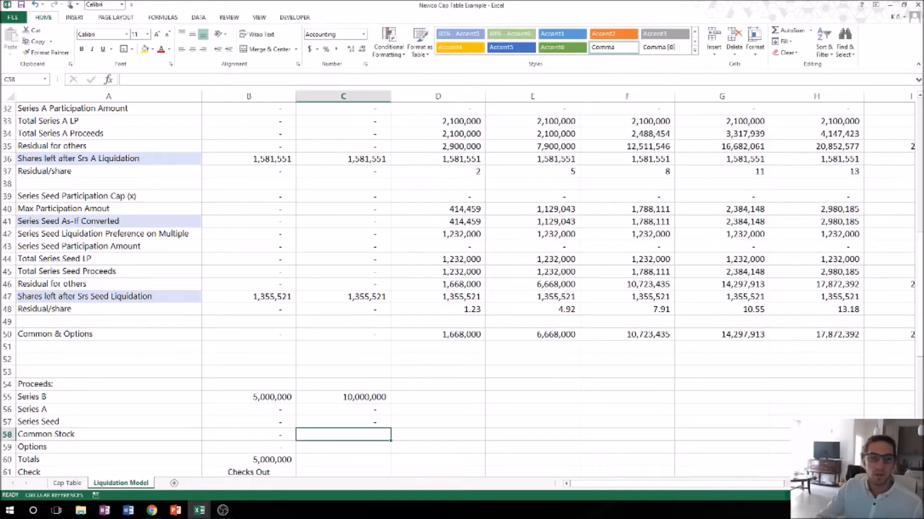
key("alt+Tab")
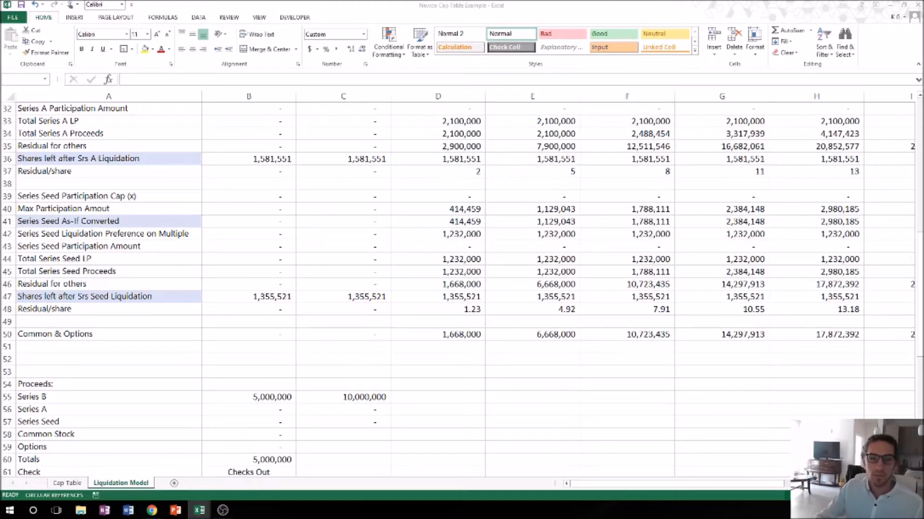
left_click(336, 436)
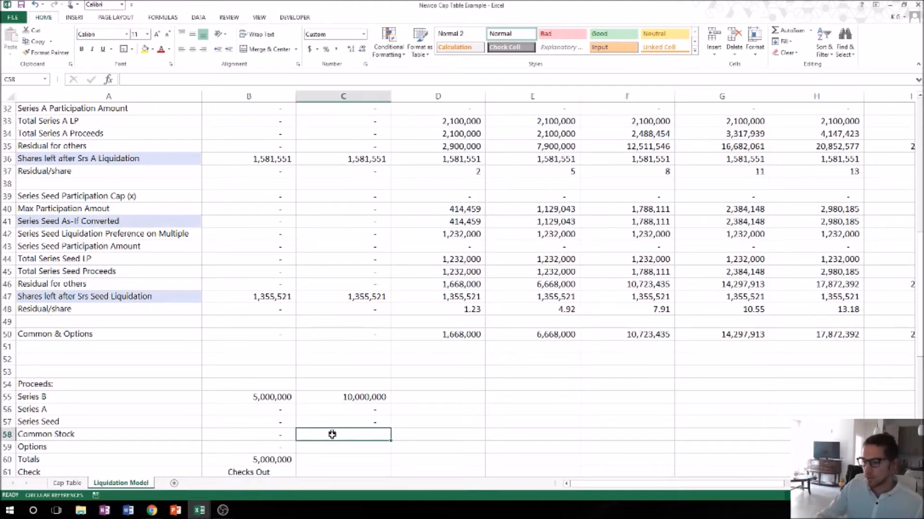
type("+")
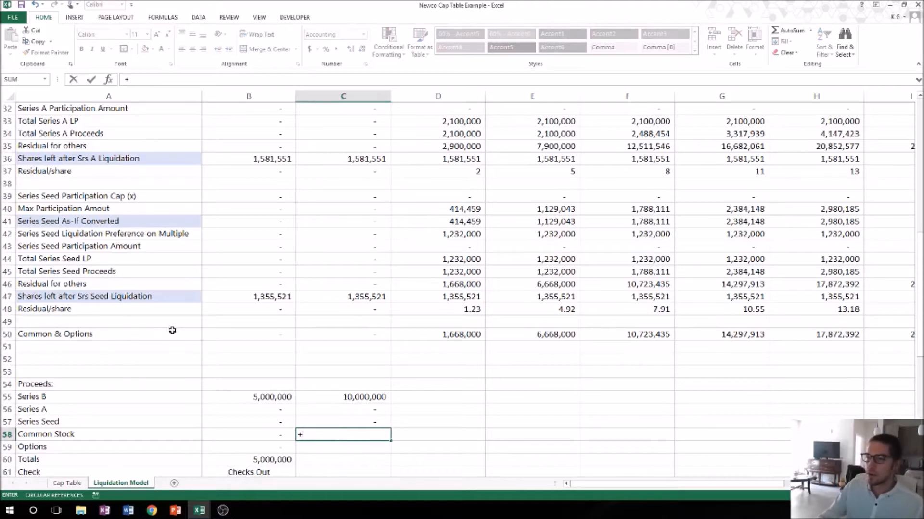
key("Escape")
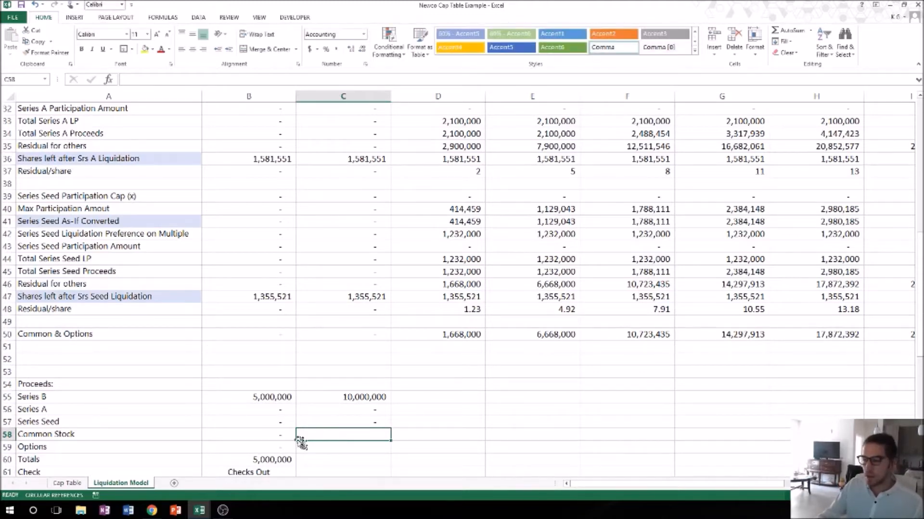
Examine the Common Stock proceeds formula in B58 and the share cells it references.
left_click(280, 436)
double_click(275, 435)
scroll(291, 380, "up", 9)
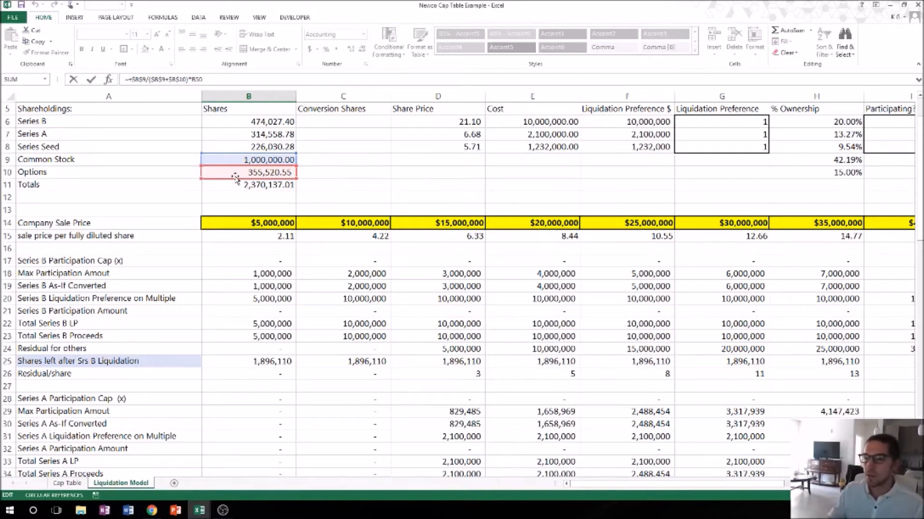
scroll(309, 216, "down", 10)
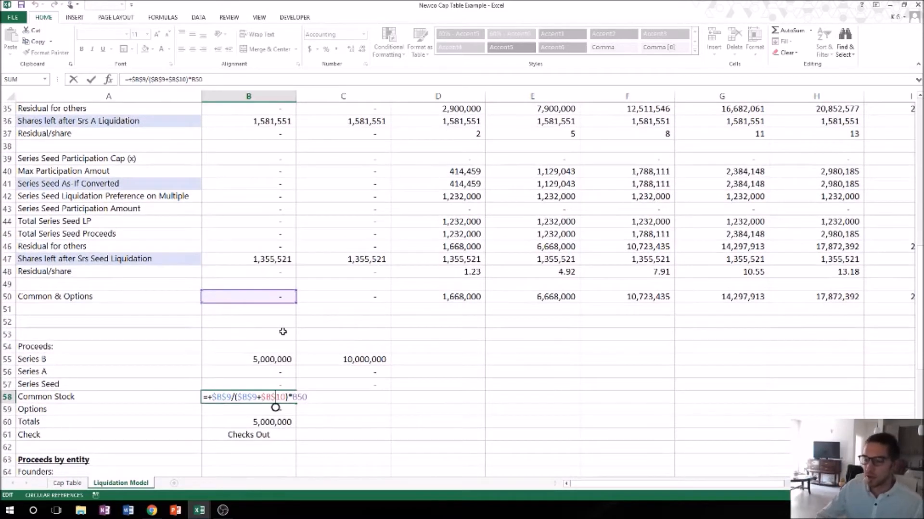
key("Tab")
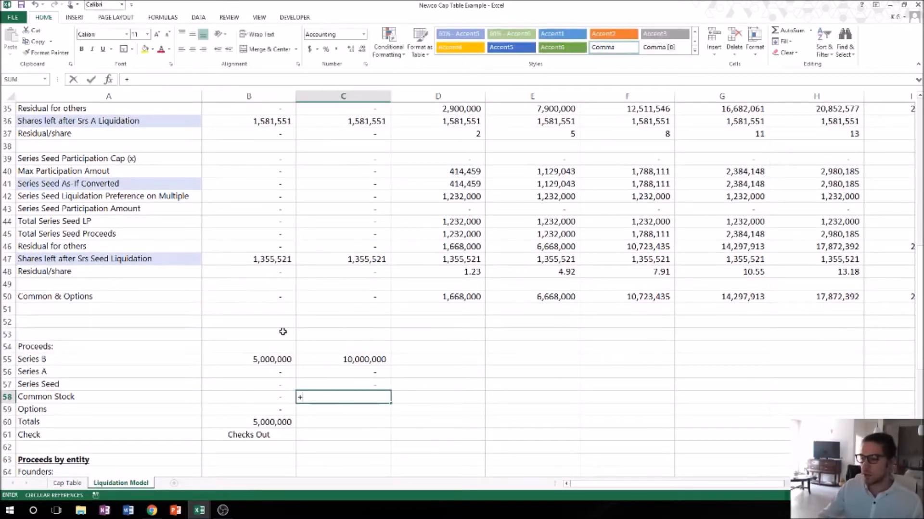
Enter the Common Stock proceeds formula +B9/(B9+B10)*C50 in C58.
scroll(224, 315, "up", 11)
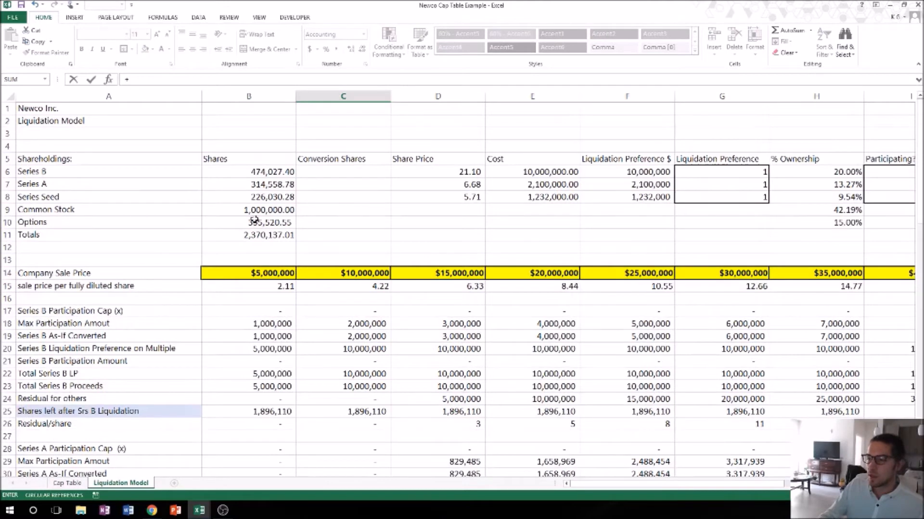
left_click(234, 212)
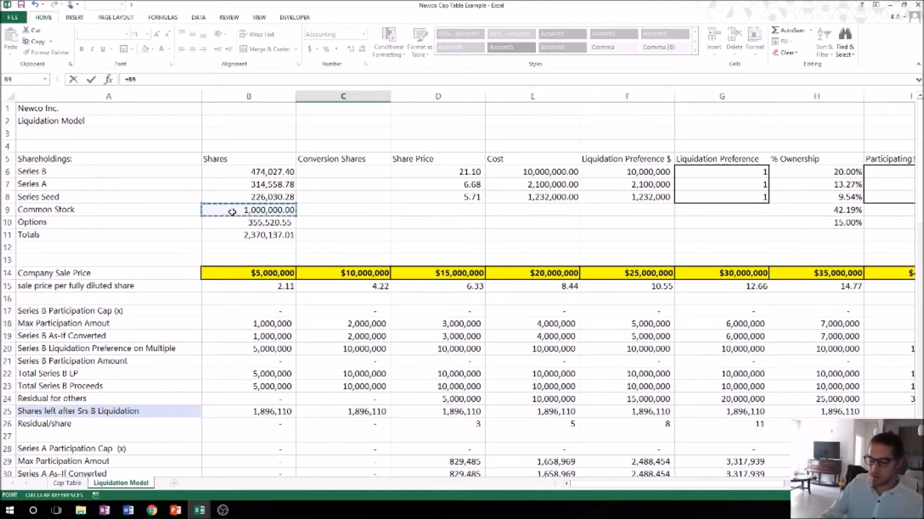
type("/")
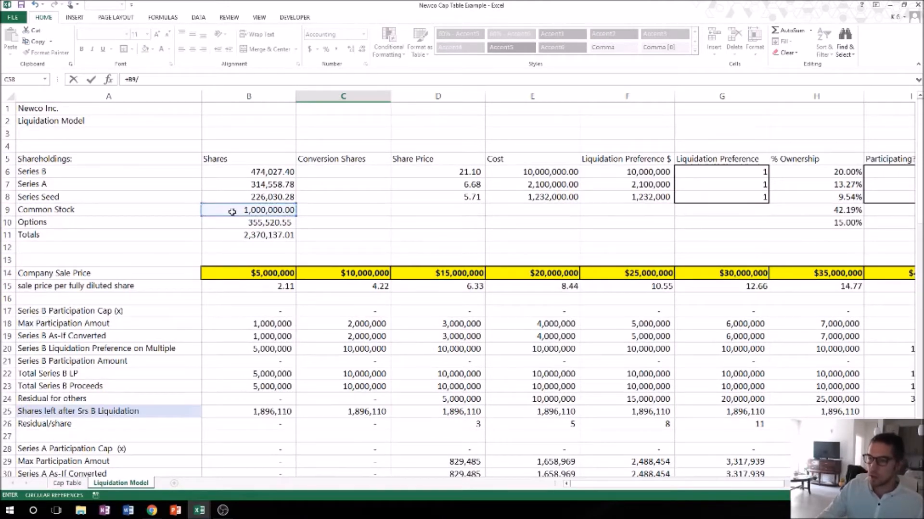
type("(")
left_click(232, 211)
type("+")
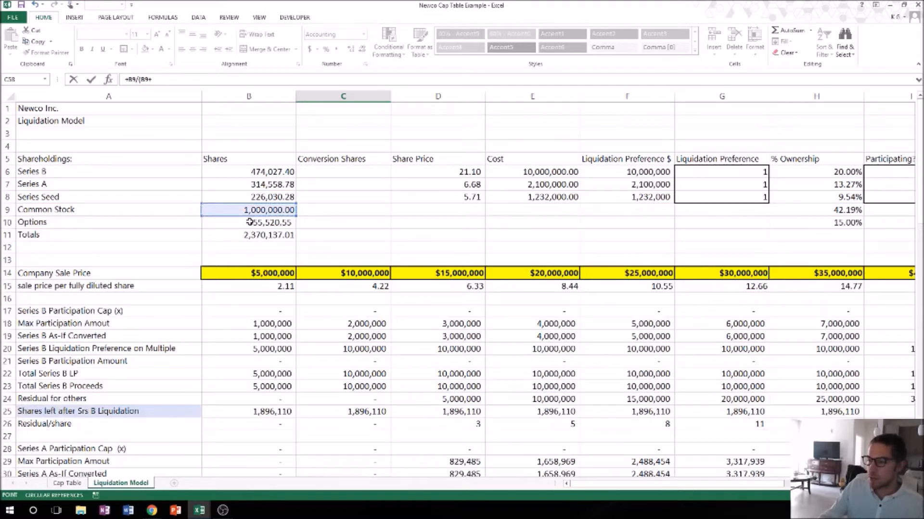
left_click(249, 221)
type(")*")
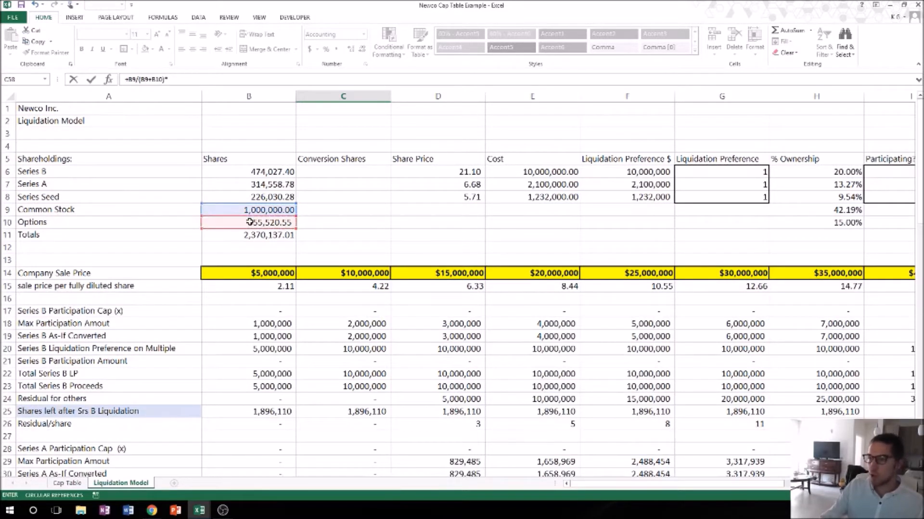
scroll(328, 252, "down", 13)
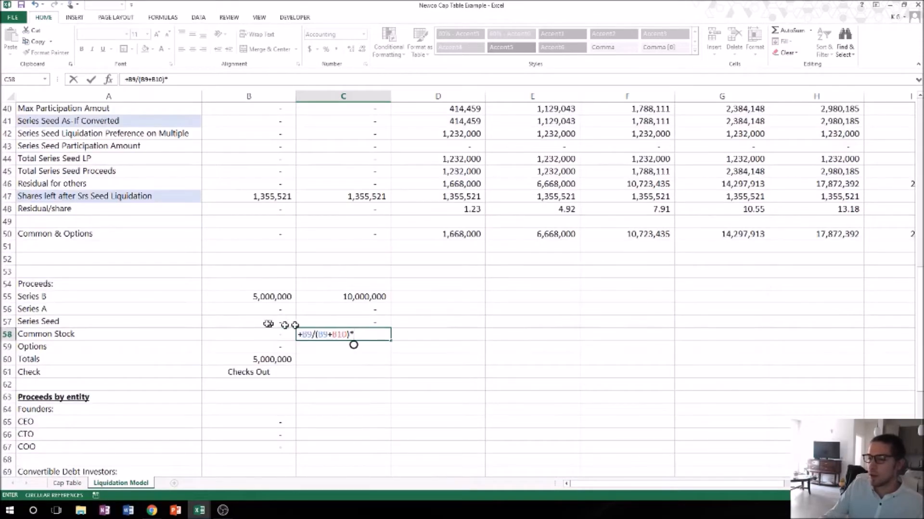
left_click(345, 234)
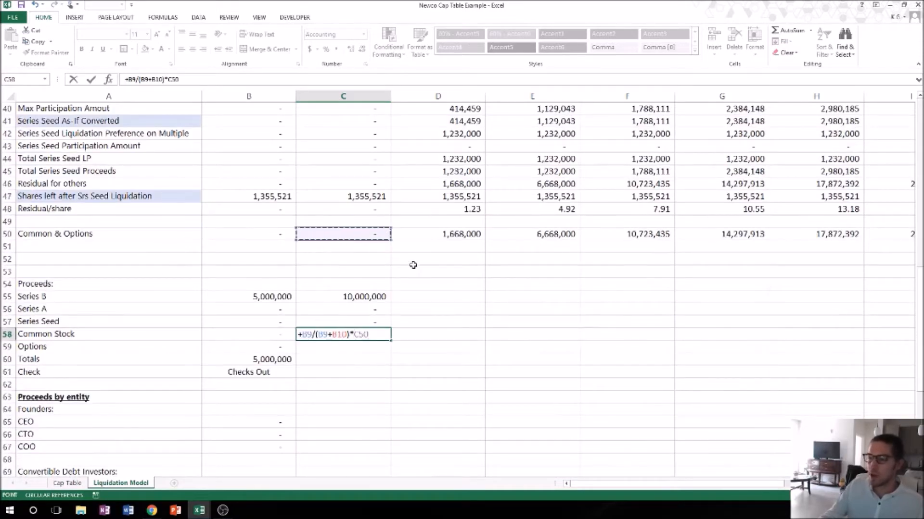
key("ctrl+Return")
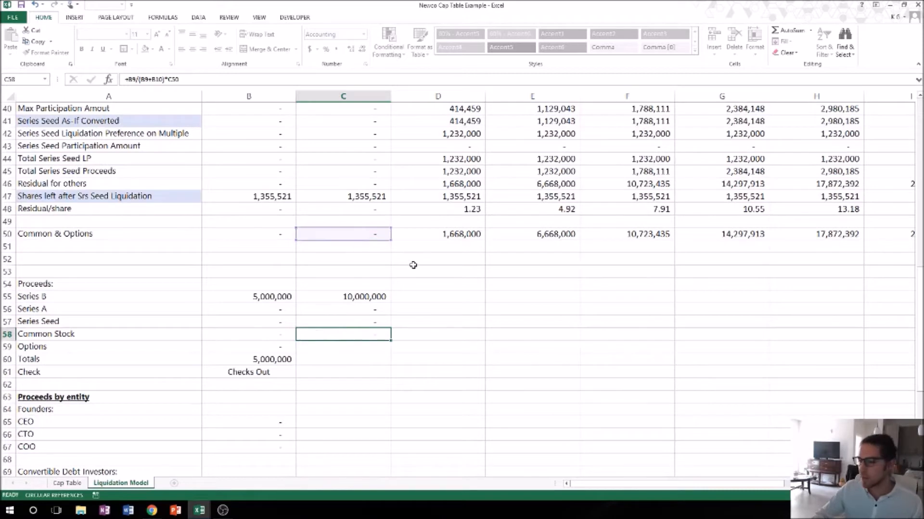
Make the share references in the C58 formula absolute, as $B$9/($B$9+$B$10), keeping C50 relative.
left_click(138, 81)
double_click(139, 79)
key("F4")
double_click(154, 79)
key("F4")
double_click(172, 79)
key("F4")
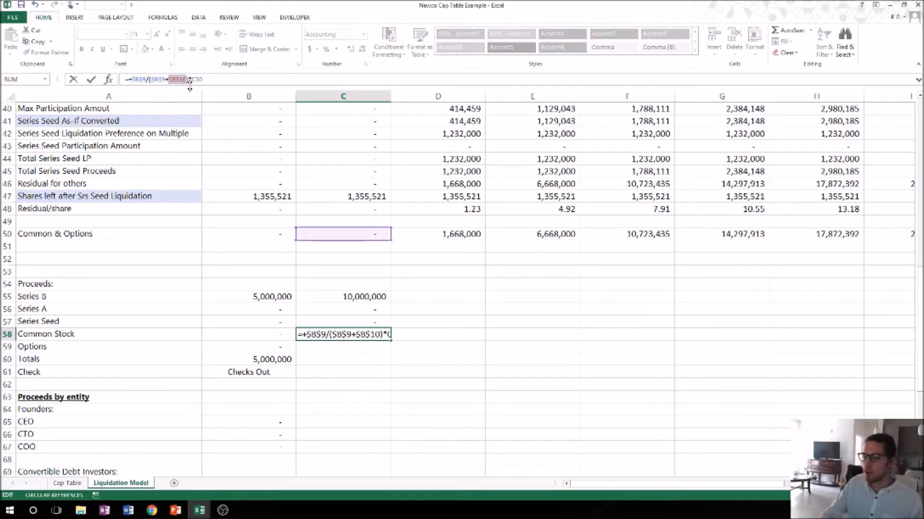
key("Return")
Enter the Options proceeds formula +B10/(B9+B10)*C50 in C59.
type("+")
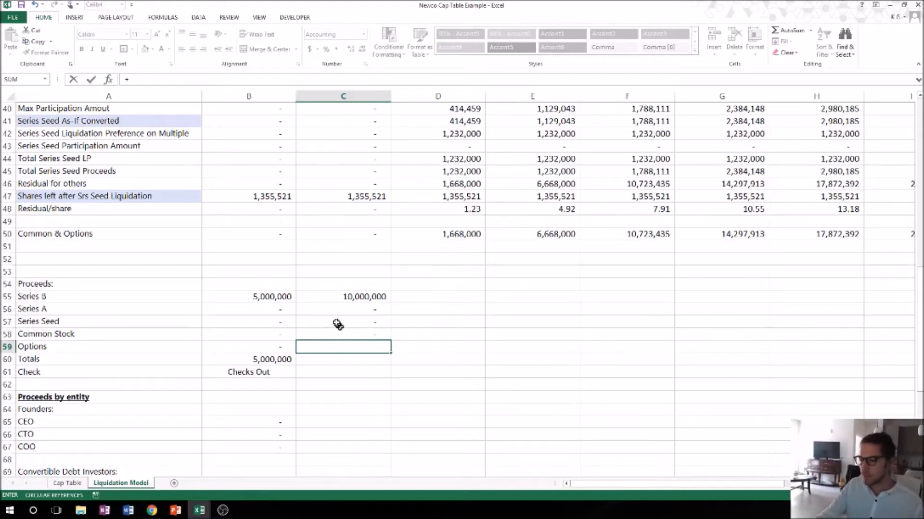
scroll(341, 327, "up", 13)
left_click(267, 223)
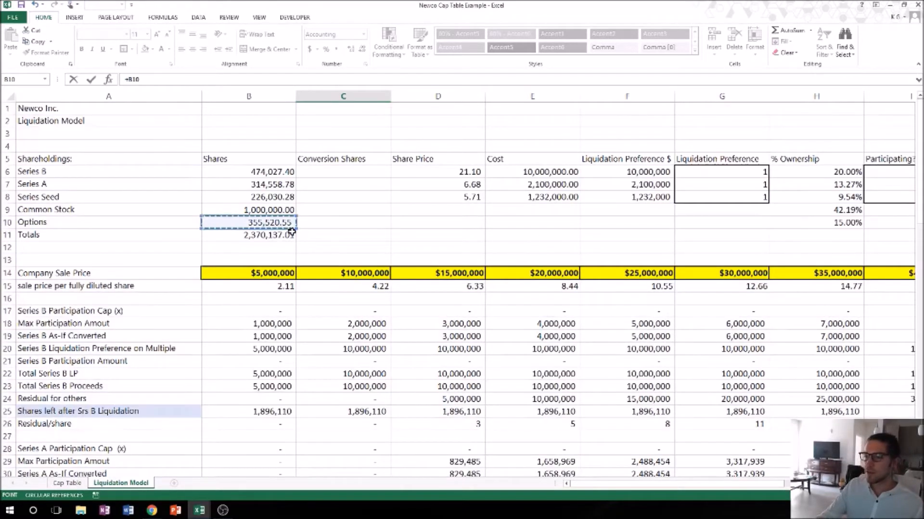
type("/")
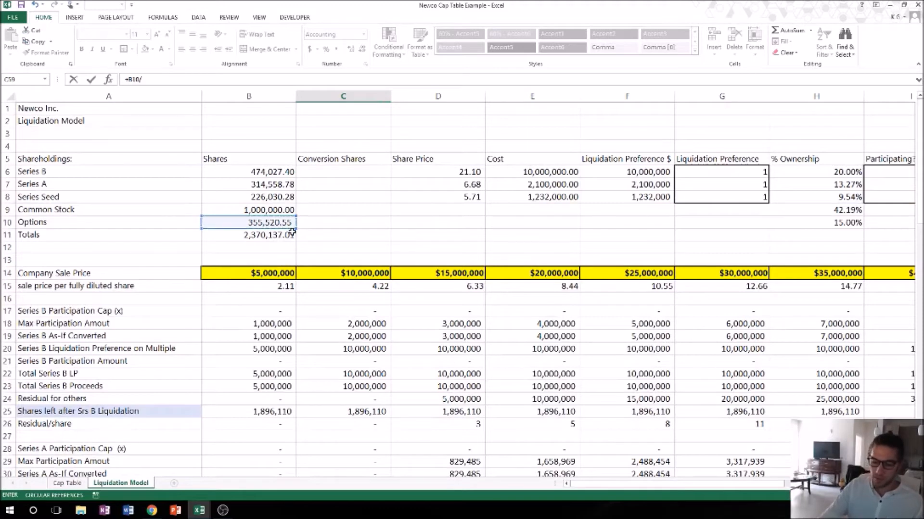
type("(")
left_click(271, 212)
type("+")
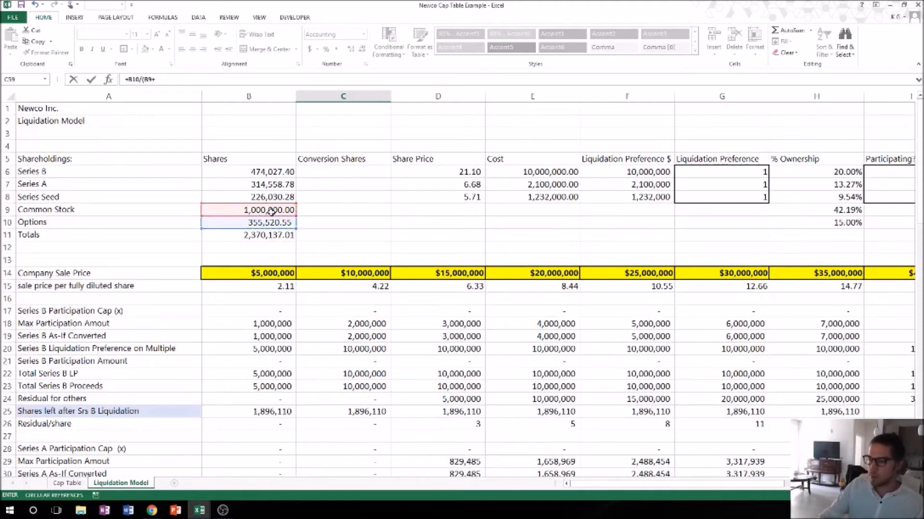
left_click(270, 223)
type(")*")
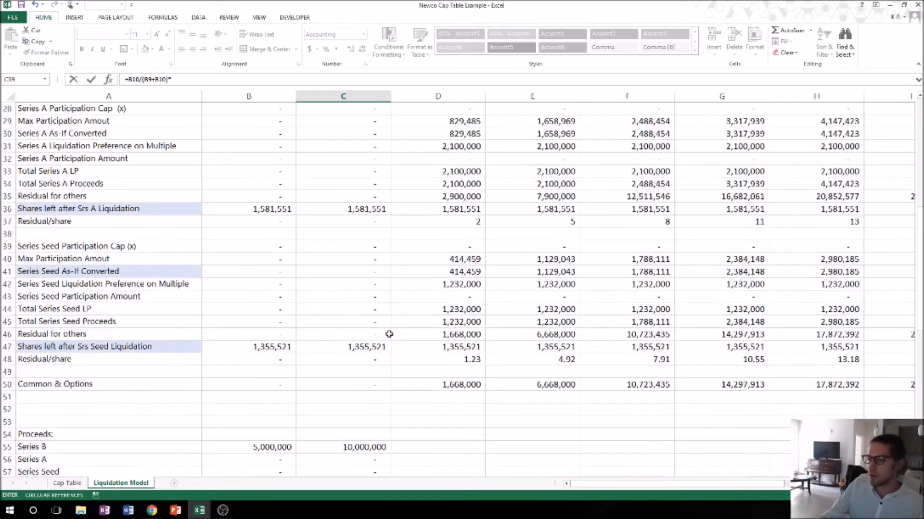
scroll(388, 340, "down", 4)
left_click(347, 165)
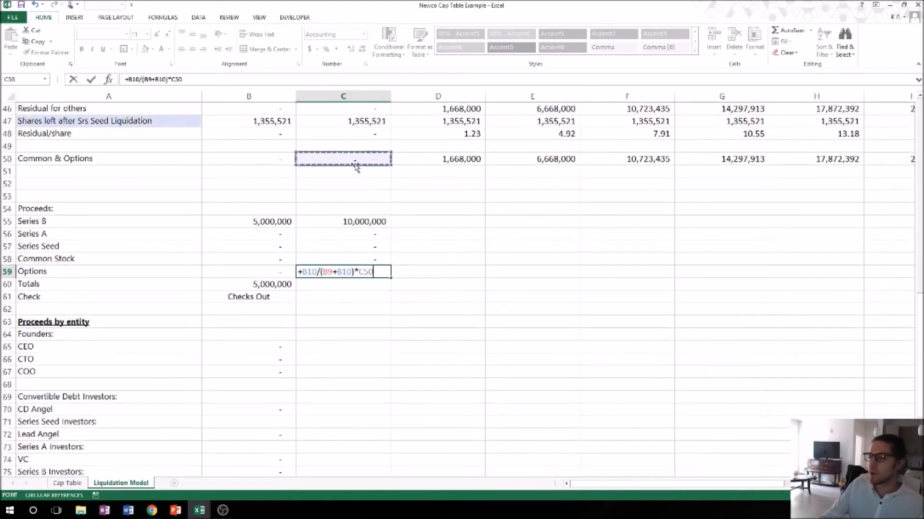
key("ctrl+Return")
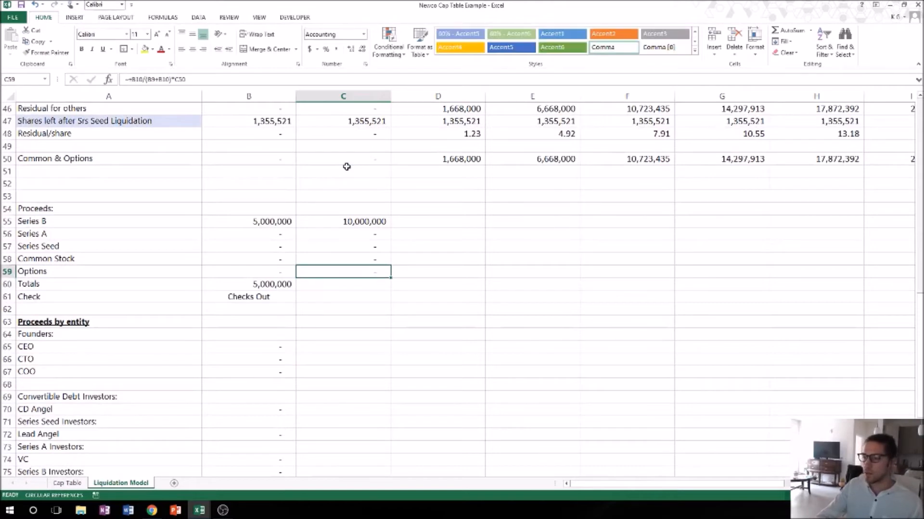
Make the share references in the C59 formula absolute, as $B$10/($B$9+$B$10), keeping C50 relative.
left_click(162, 79)
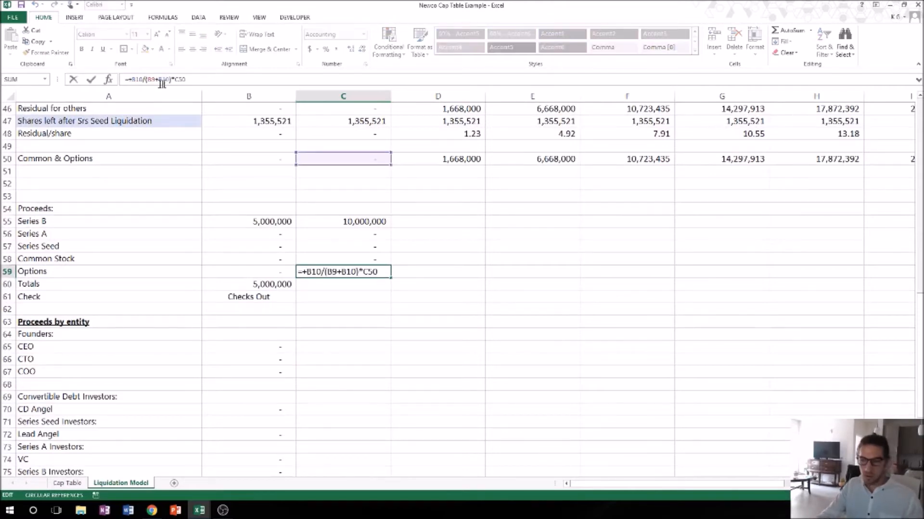
key("Return")
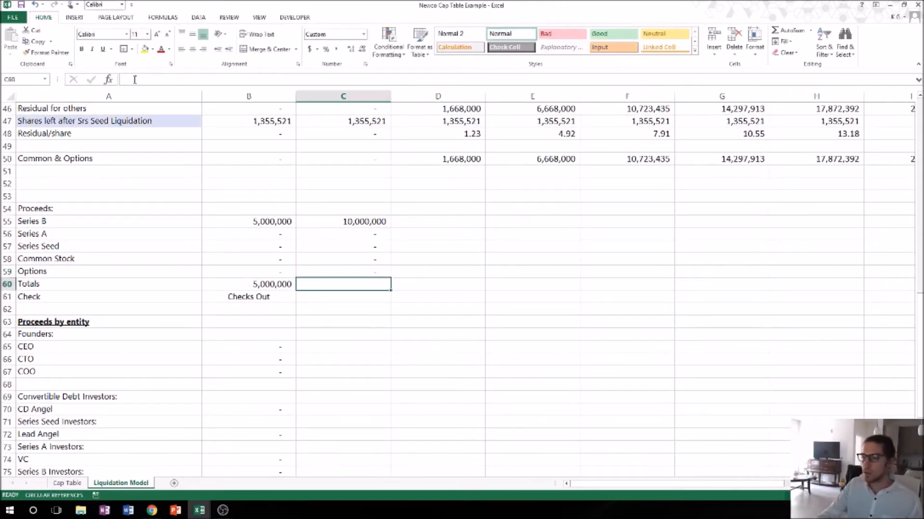
left_click(368, 272)
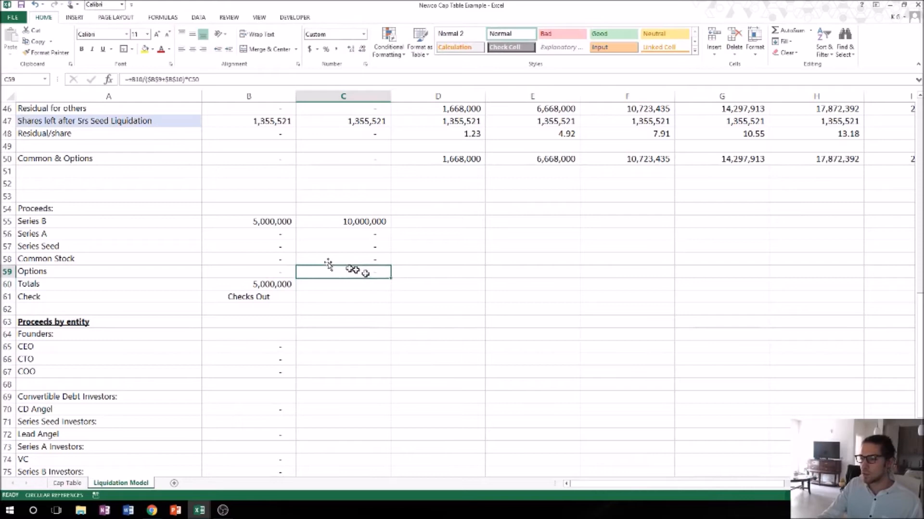
left_click(137, 79)
key("F4")
key("Return")
Total the column C proceeds in C60 with a SUM of C55:C59.
key("Down")
key("Left")
key("Up")
key("Right")
type("+sum")
key("Tab")
key("Up")
key("shift+Up")
key("shift+Up")
key("shift+Up")
key("shift+Up")
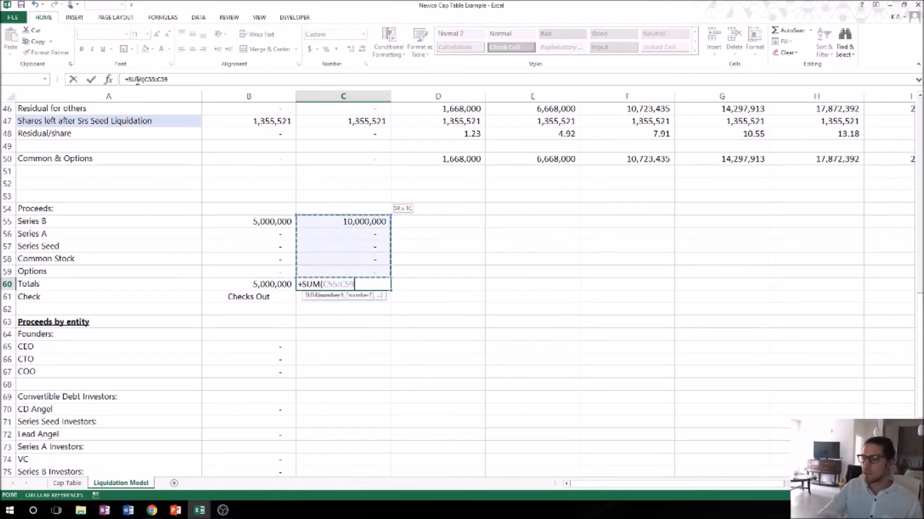
type(")")
key("Return")
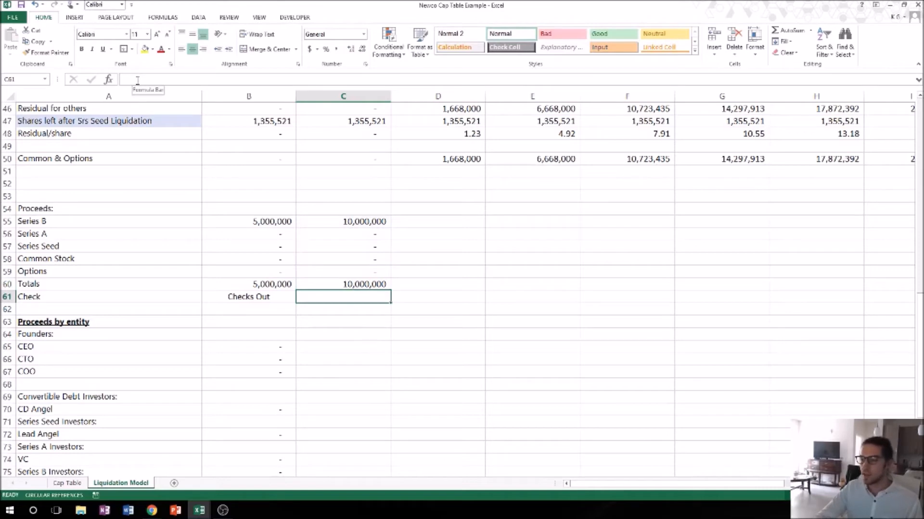
Start an IF formula in C61, modelled on B61, testing whether the proceeds total in C60 equals the sale price in C14.
key("Left")
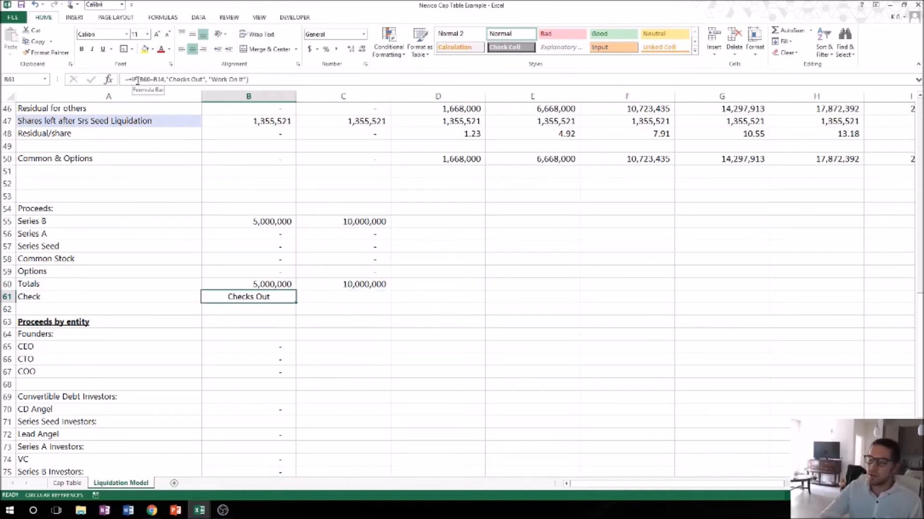
left_click(353, 297)
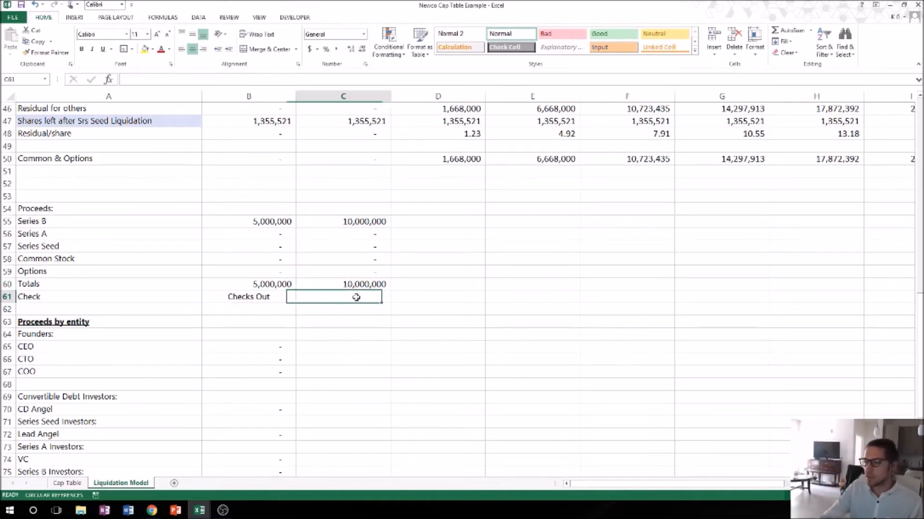
type("+if(")
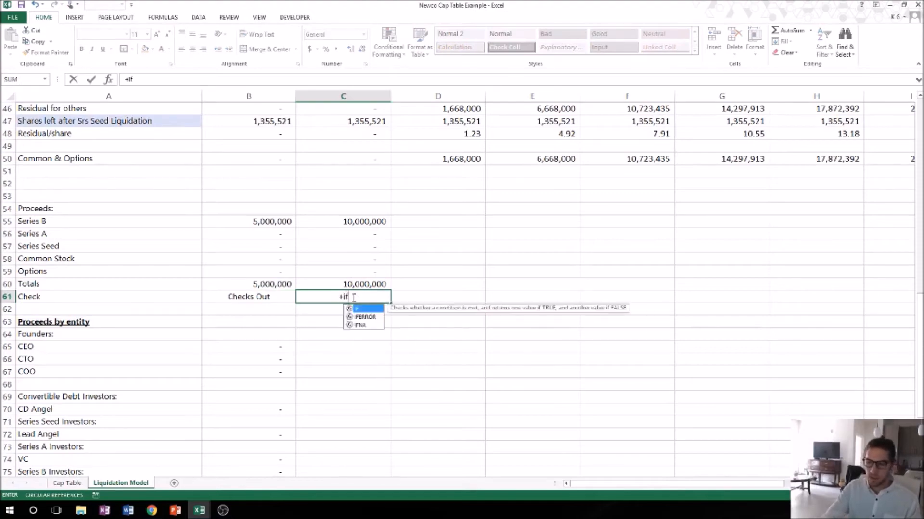
key("Up")
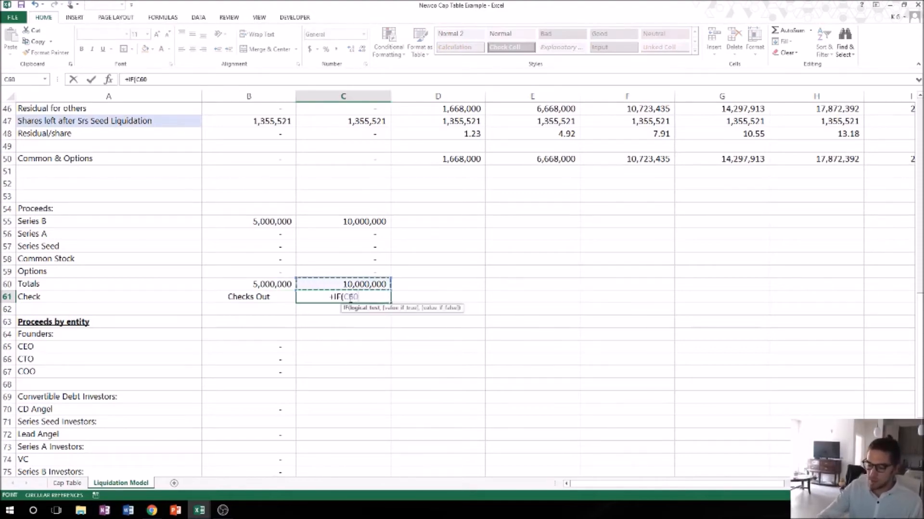
type("=")
scroll(397, 288, "up", 11)
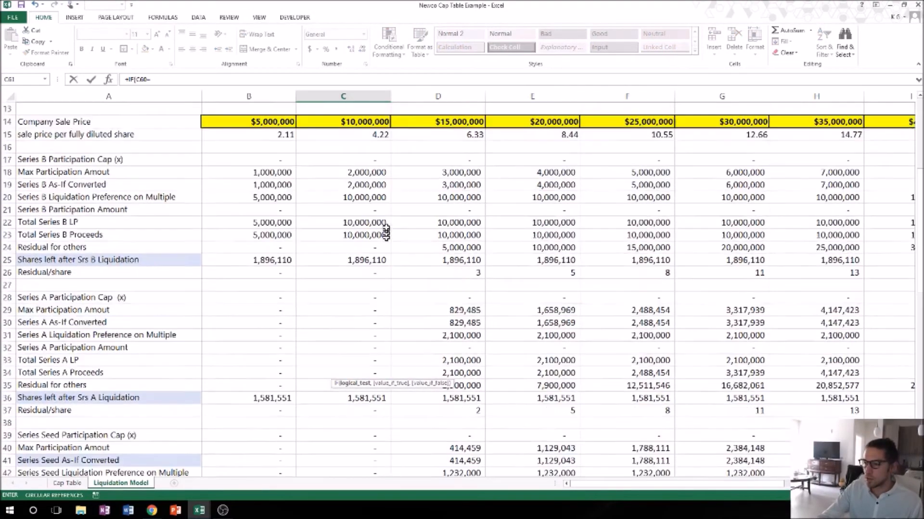
scroll(386, 234, "up", 4)
left_click(356, 274)
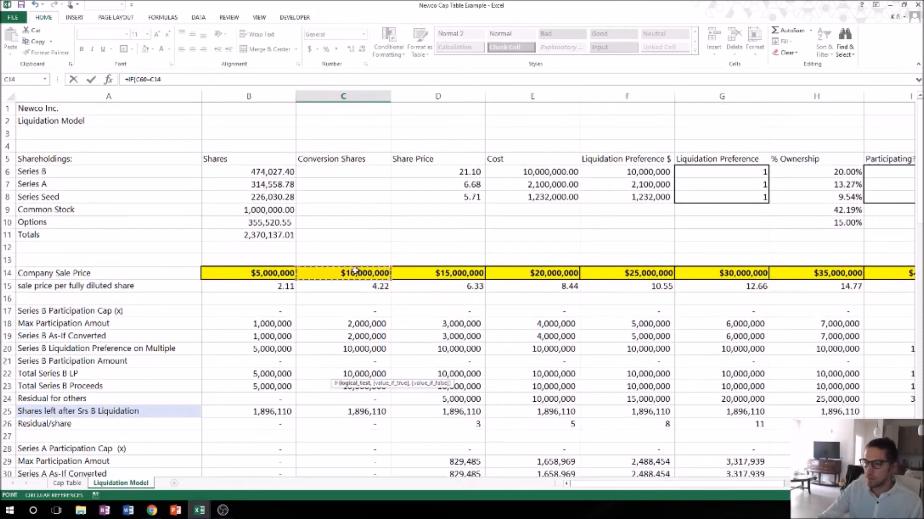
Complete the C61 check formula to return "Checks Out" when the test is true and "Work on It" otherwise.
type(",")
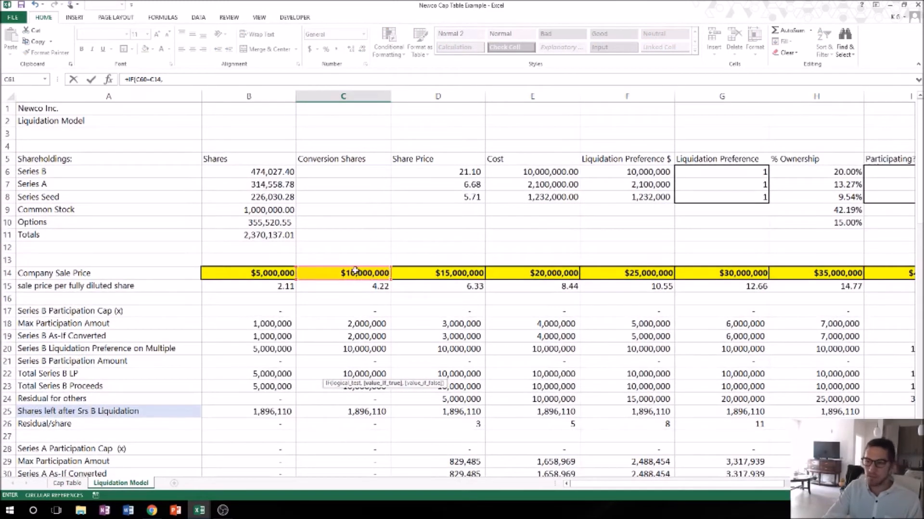
type("\"")
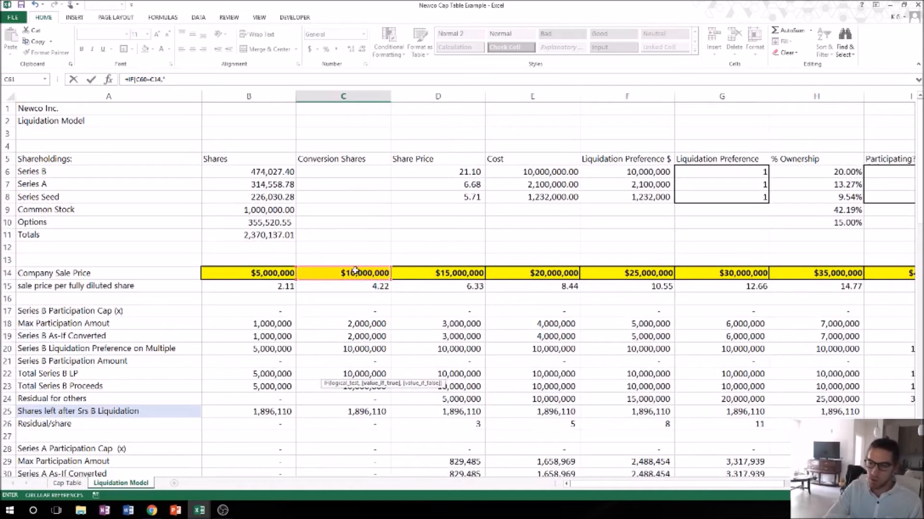
type("C")
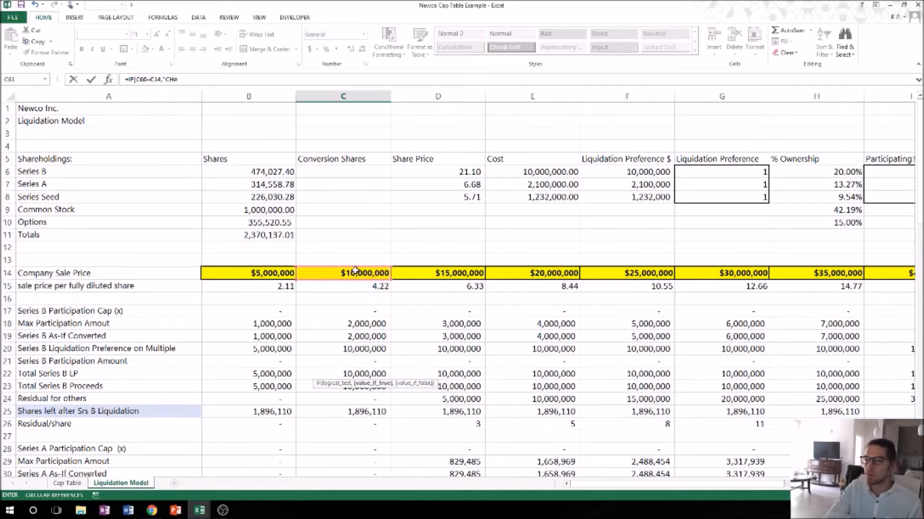
type("he")
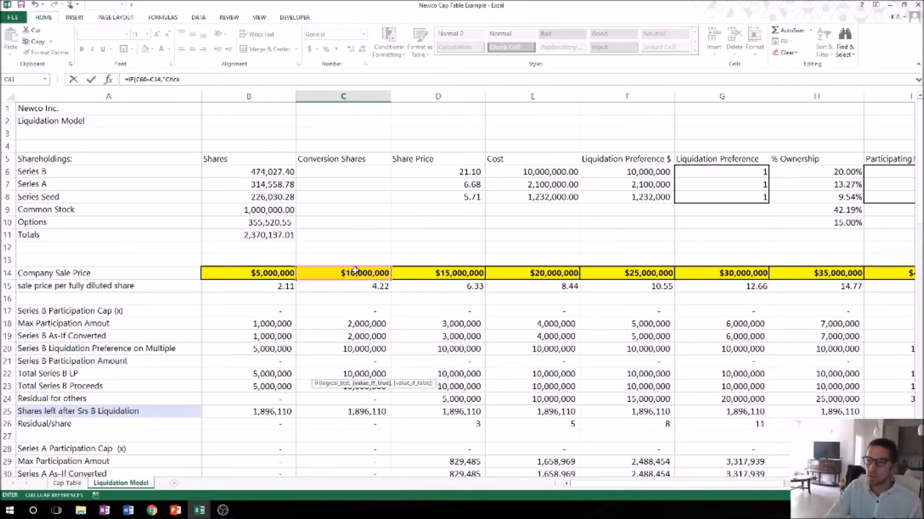
type("cks")
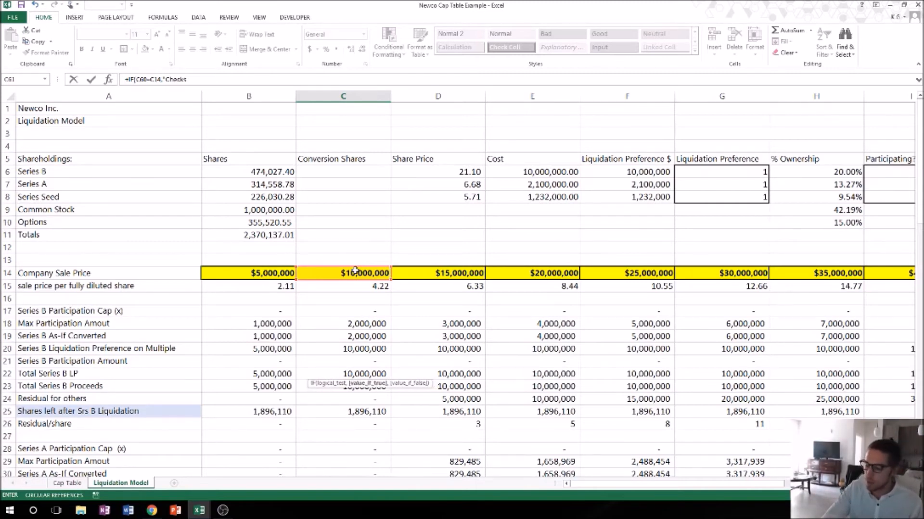
type("Ou")
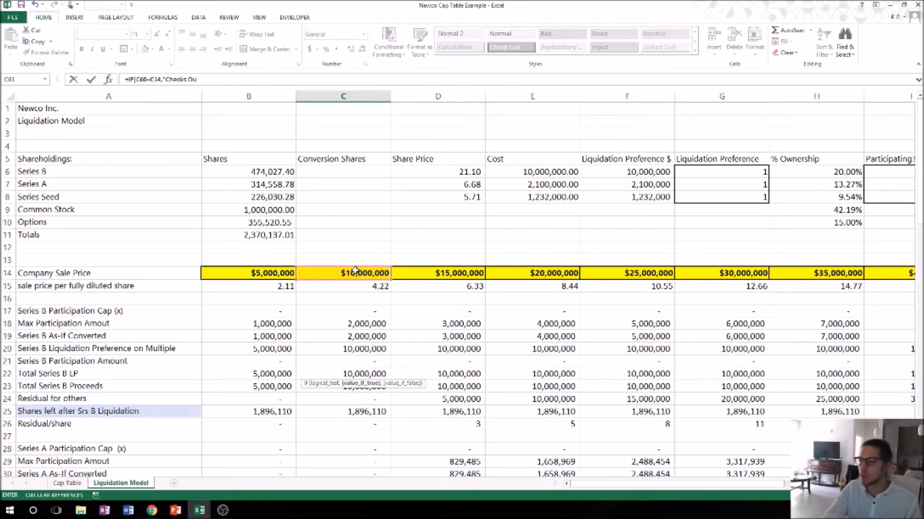
type("t\",")
key("BackSpace")
key("BackSpace")
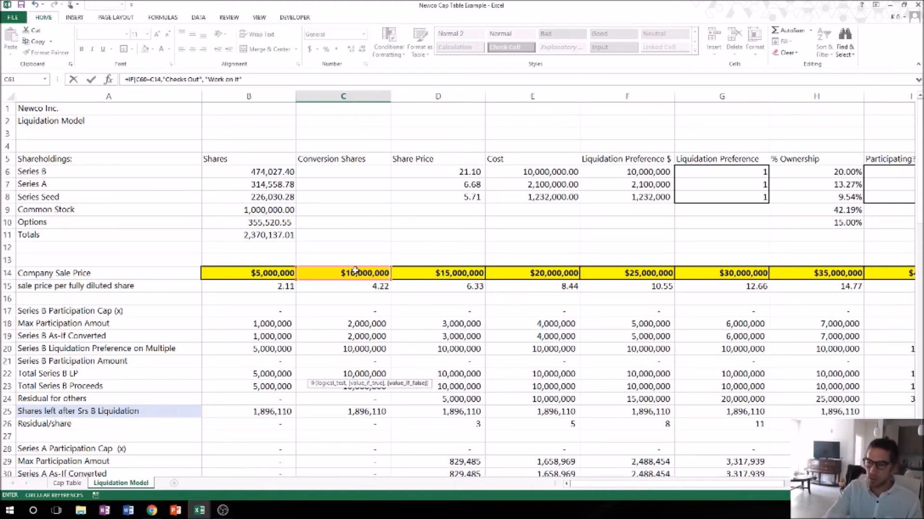
key("Return")
Examine the column C proceeds formulas from Series B in C55 down to the check in C61.
scroll(354, 269, "down", 2)
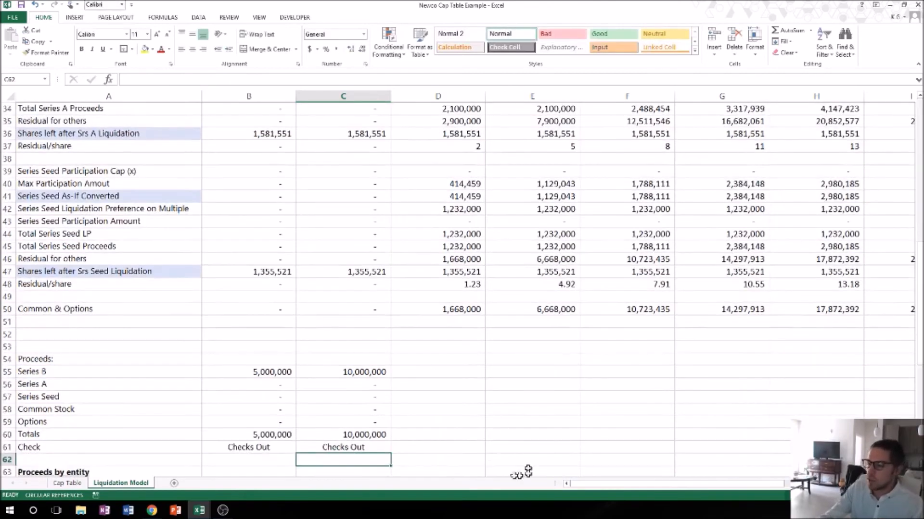
scroll(378, 284, "up", 4)
scroll(384, 239, "down", 4)
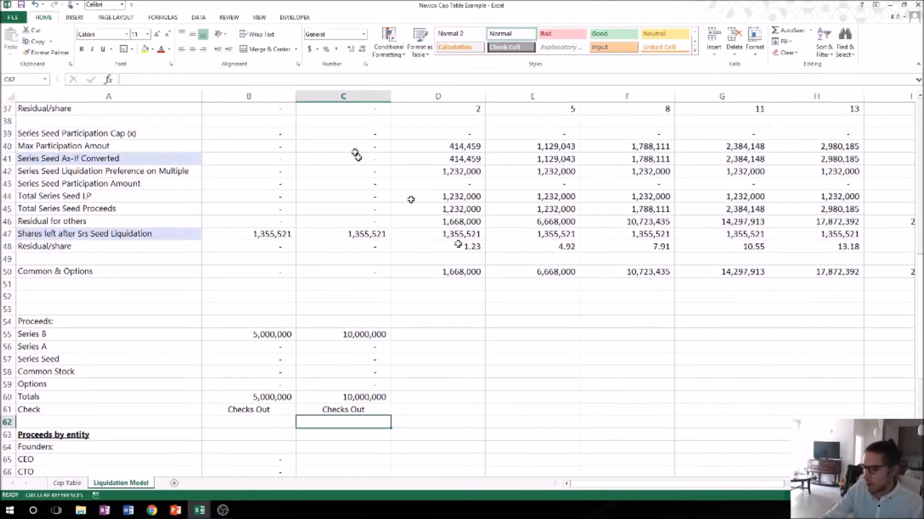
left_click(347, 398)
left_click_drag(364, 332, 356, 411)
left_click(356, 335)
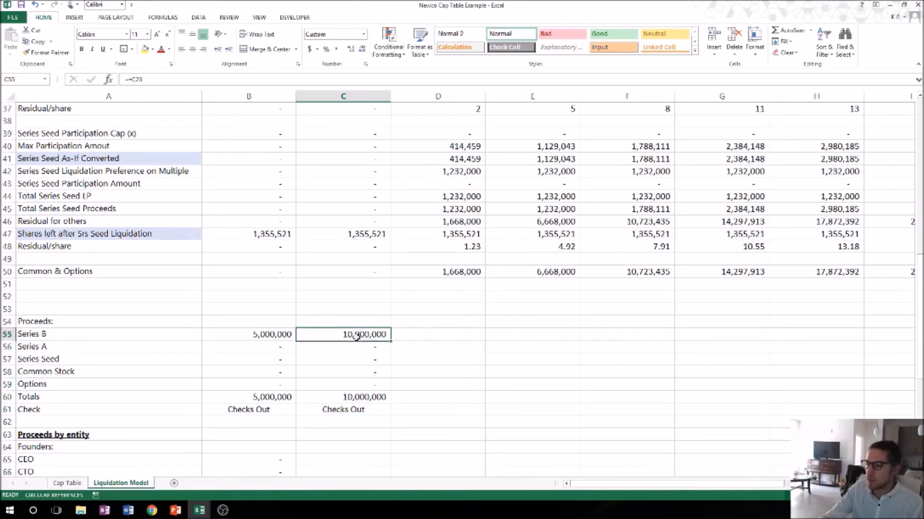
key("Down")
key("Down")
key("Down")
key("Down")
key("Up")
key("Down")
key("Down")
key("Down")
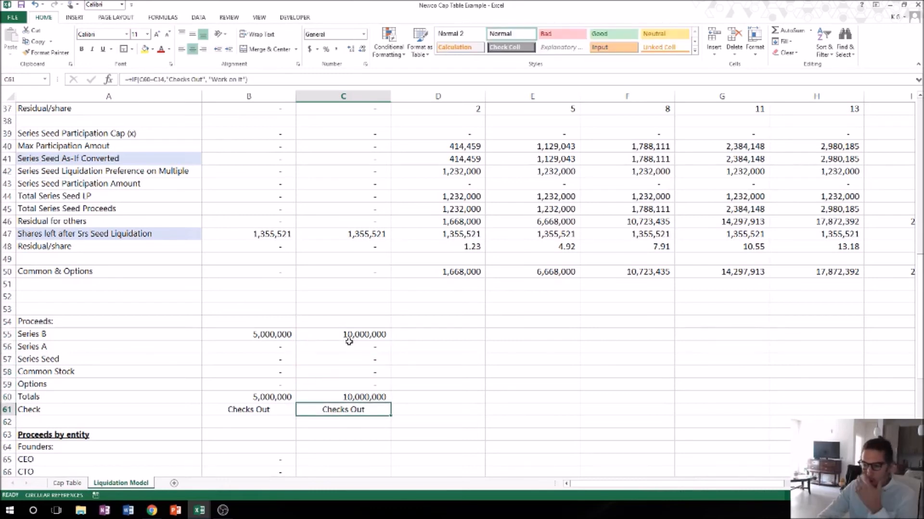
Fill the proceeds, totals and check formulas in C55:C61 across the remaining sale price columns through column L.
key("Up")
key("Up")
key("Up")
key("Up")
key("Up")
key("Up")
key("shift+Down")
key("shift+Down")
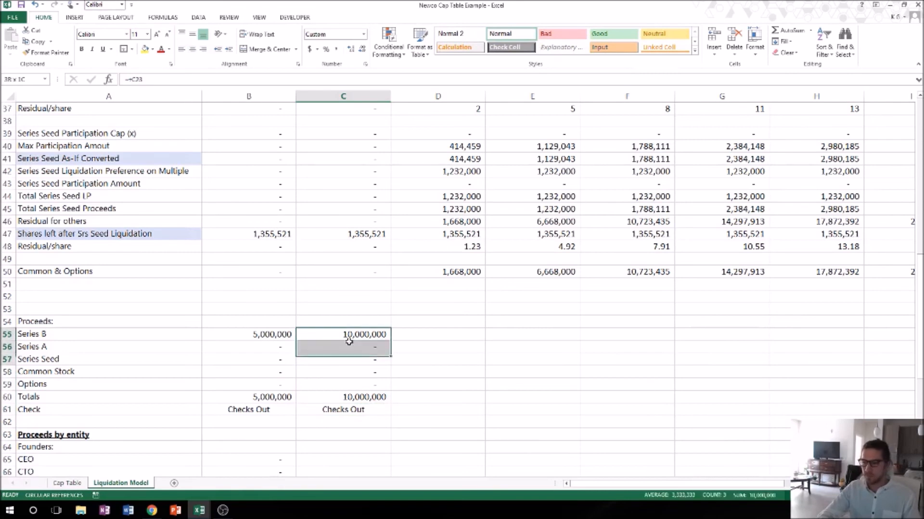
key("shift+Down")
key("shift+Down")
key("shift+Down")
key("shift+Down")
left_click_drag(391, 416, 821, 406)
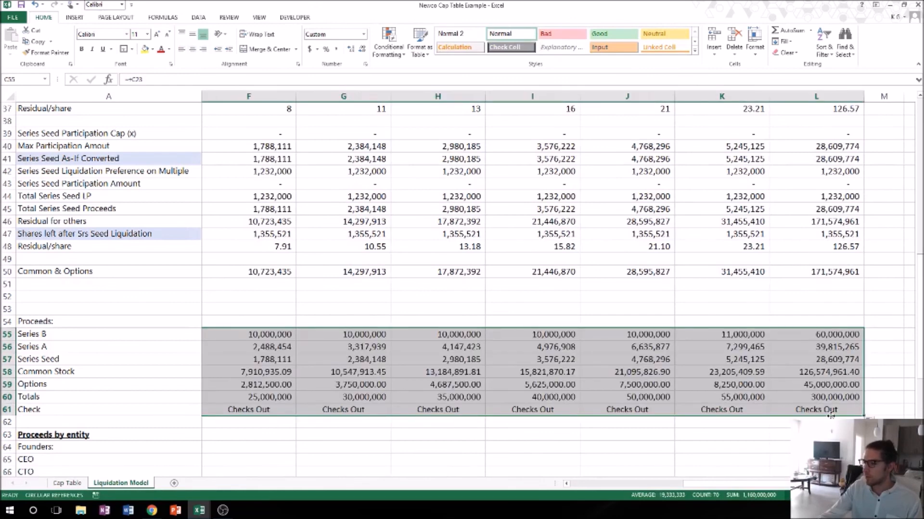
Examine the totals and check results in rows 60 and 61 across the columns against the company sale prices in row 14.
left_click(830, 397)
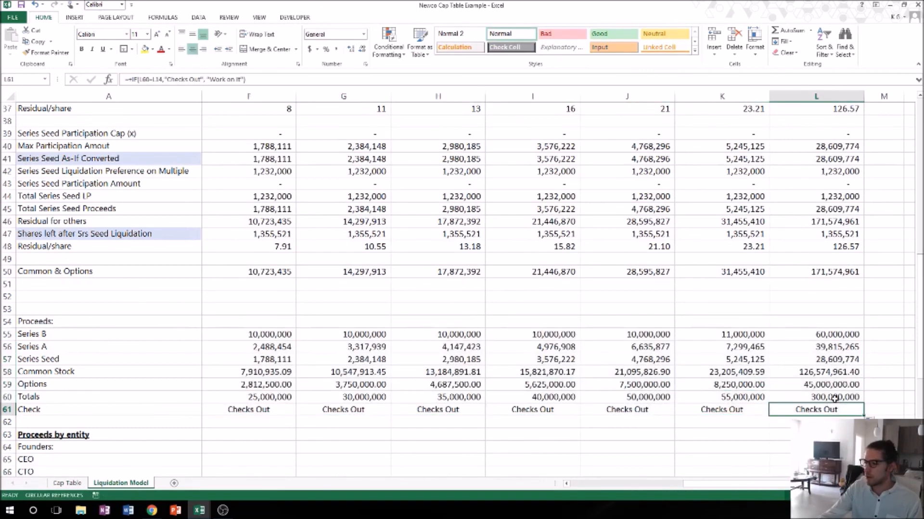
left_click(760, 400)
left_click(656, 402)
left_click(514, 410)
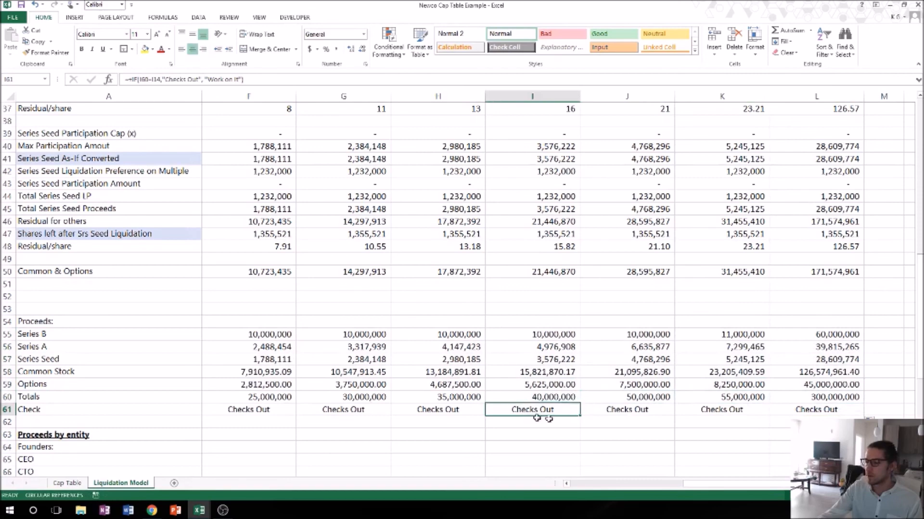
scroll(543, 244, "up", 8)
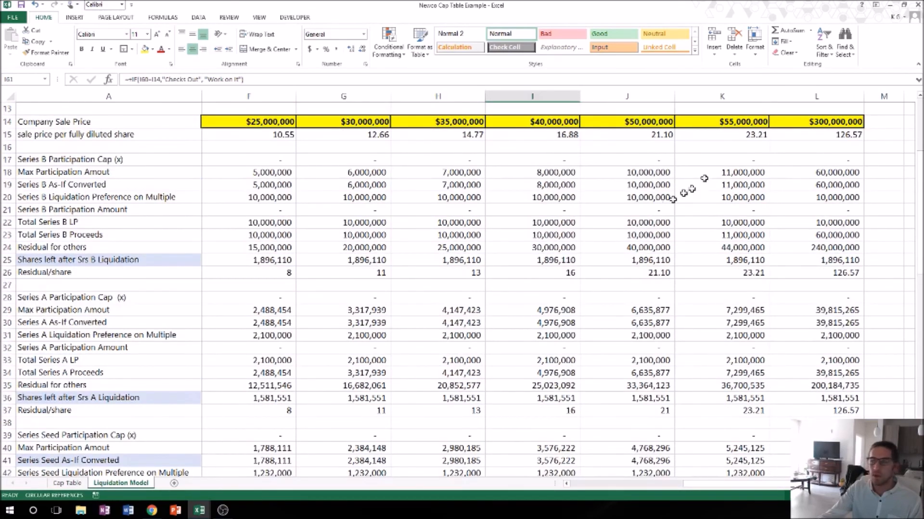
scroll(700, 181, "down", 8)
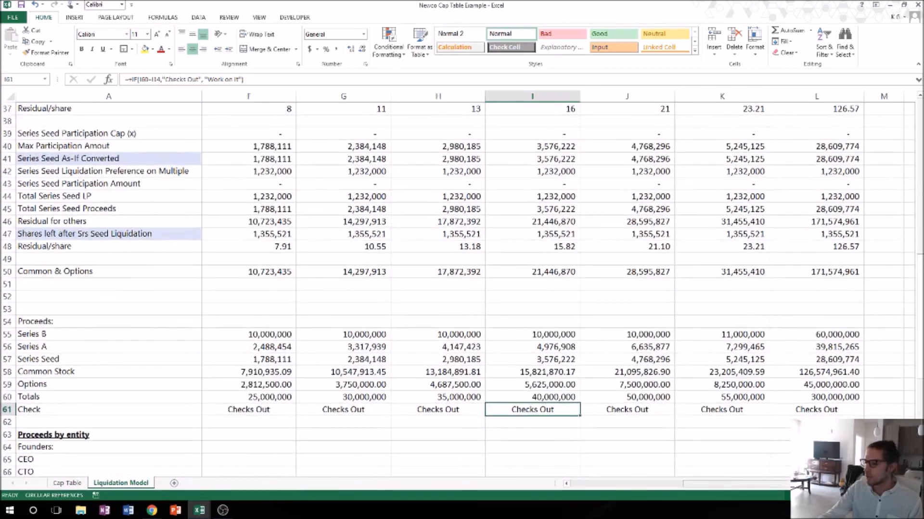
scroll(568, 469, "left", 5)
scroll(280, 358, "down", 2)
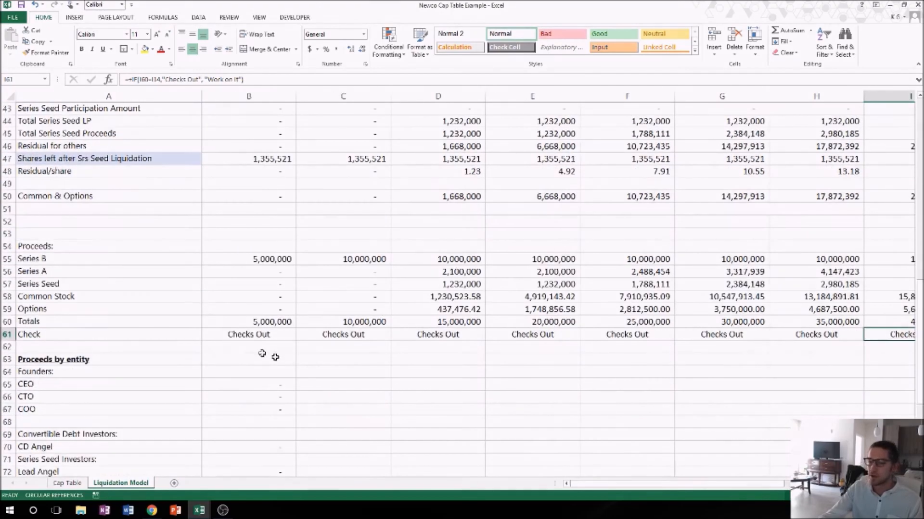